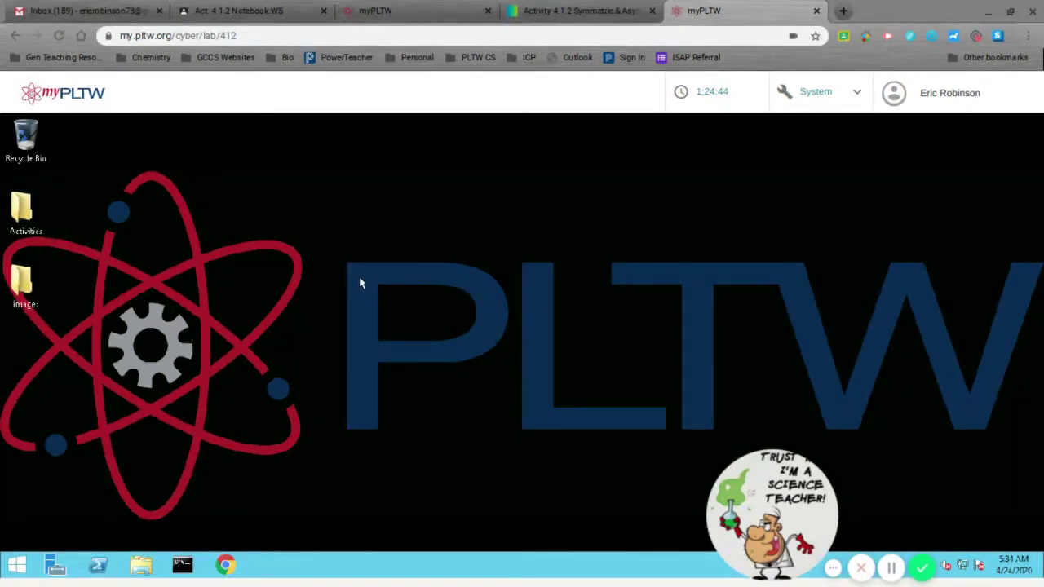
# Create a new folder on the myPLTW lab desktop
pyautogui.rightClick(142, 313)
pyautogui.moveTo(207, 420)
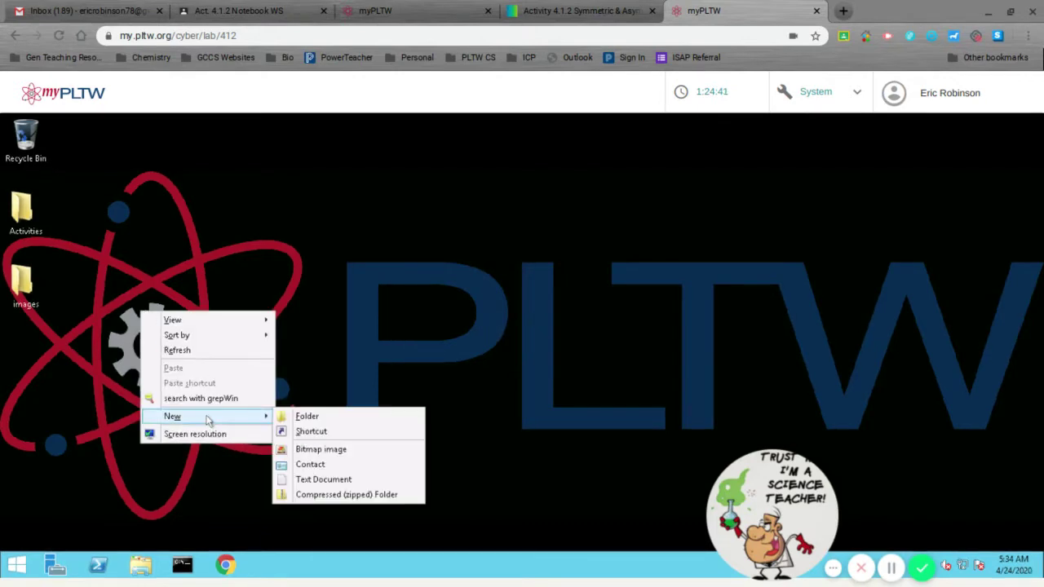
pyautogui.click(300, 416)
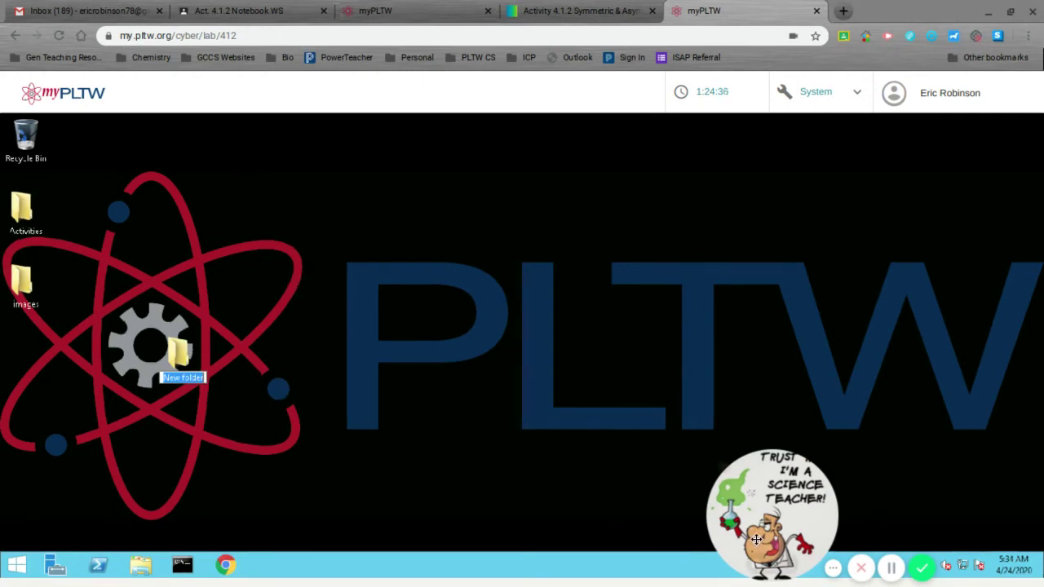
pyautogui.click(895, 569)
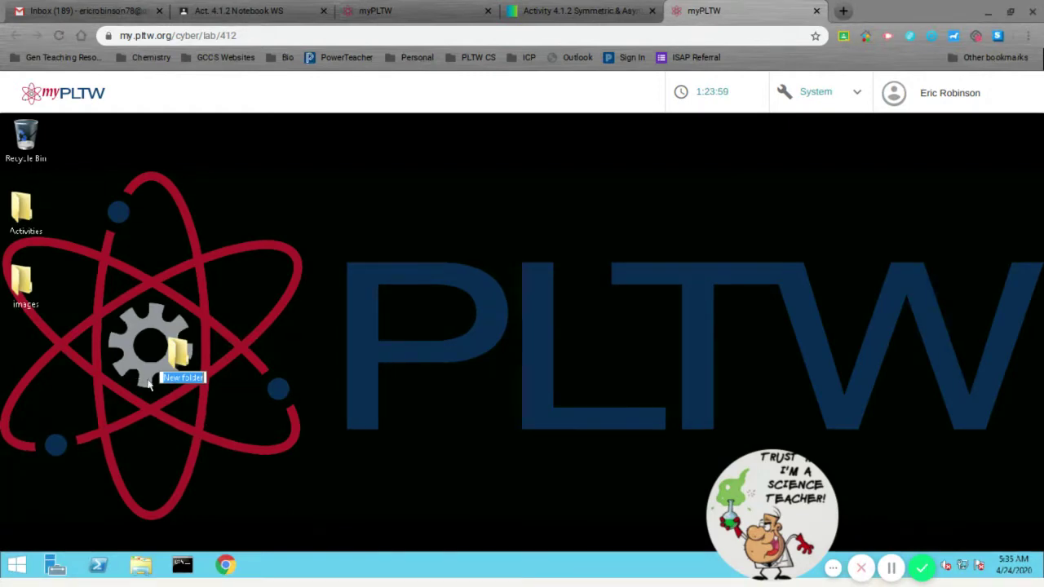
# Rename the new folder to Keys and move it beneath the Activities and images folders
pyautogui.click(174, 377)
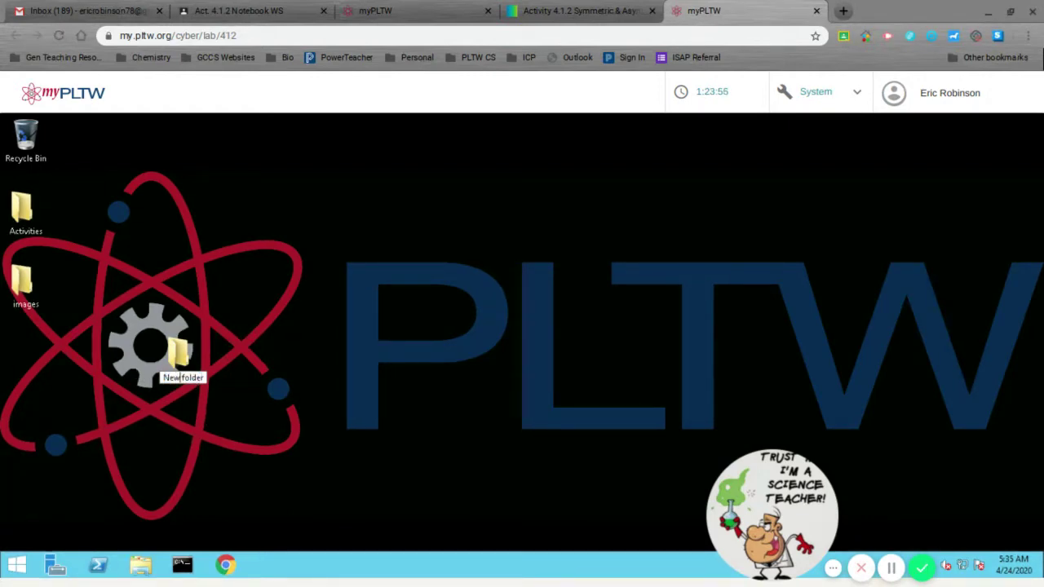
pyautogui.hotkey('ctrl', 'a')
pyautogui.click(183, 377)
pyautogui.moveTo(182, 378); pyautogui.dragTo(206, 377)
pyautogui.click(196, 378)
pyautogui.click(890, 568)
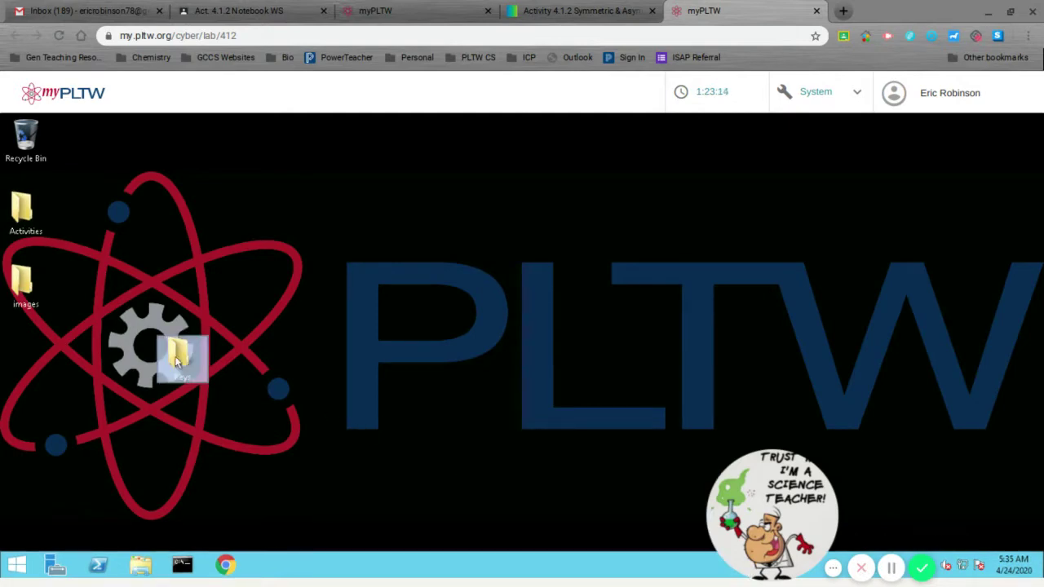
pyautogui.moveTo(177, 362); pyautogui.dragTo(24, 346)
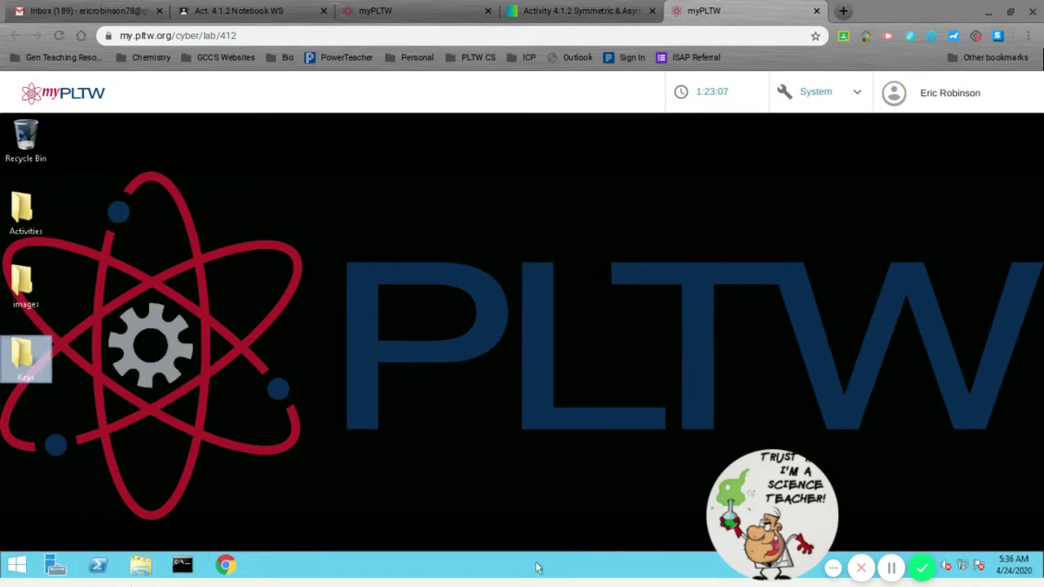
# Drag your private key .gpg and certificate .asc from 4.1.2 Keys and Certs onto the remote desktop
pyautogui.press('F5')
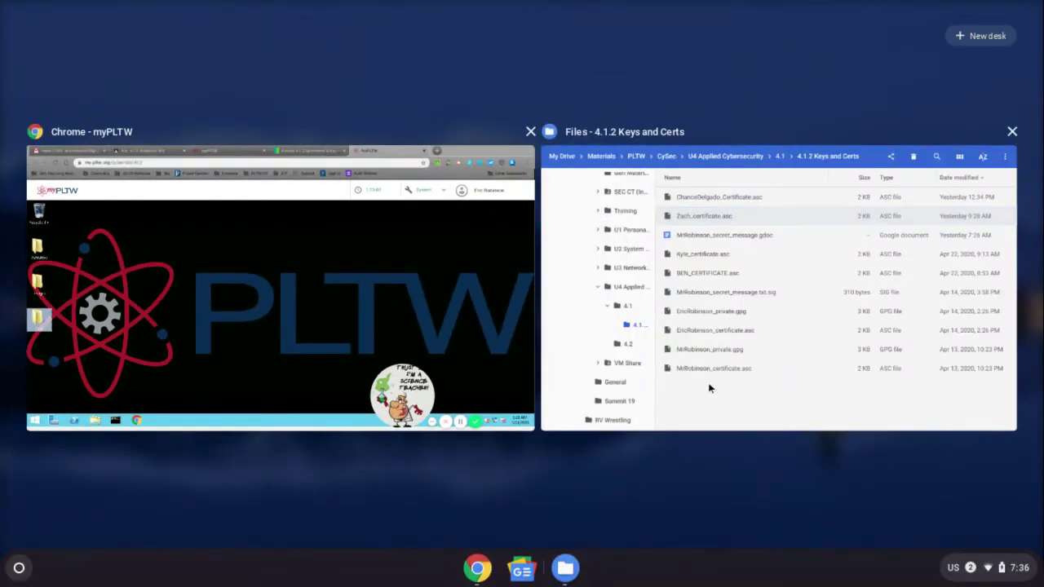
pyautogui.click(719, 381)
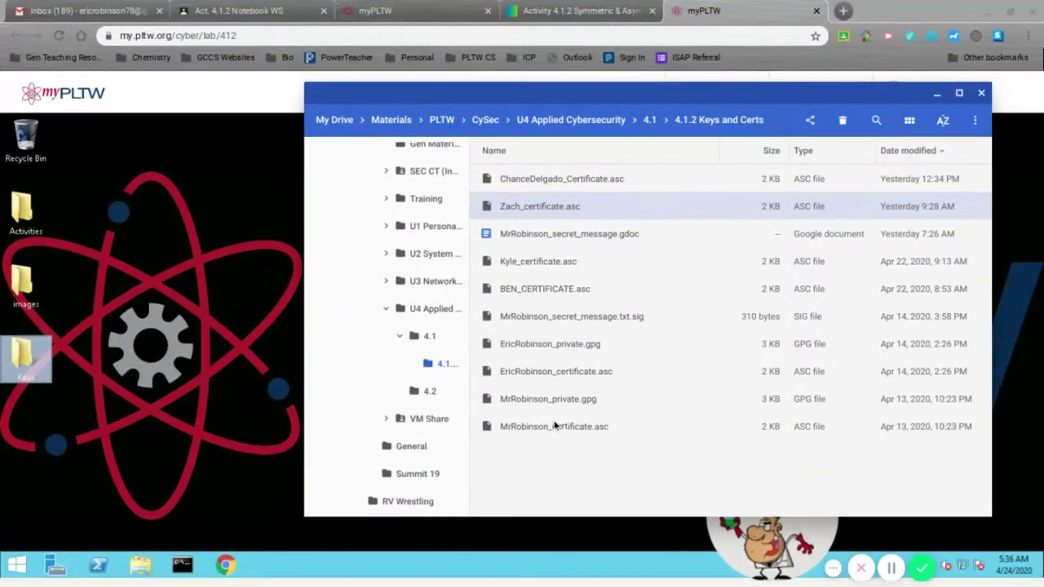
pyautogui.keyDown('shift'); pyautogui.click(550, 400); pyautogui.keyUp('shift')
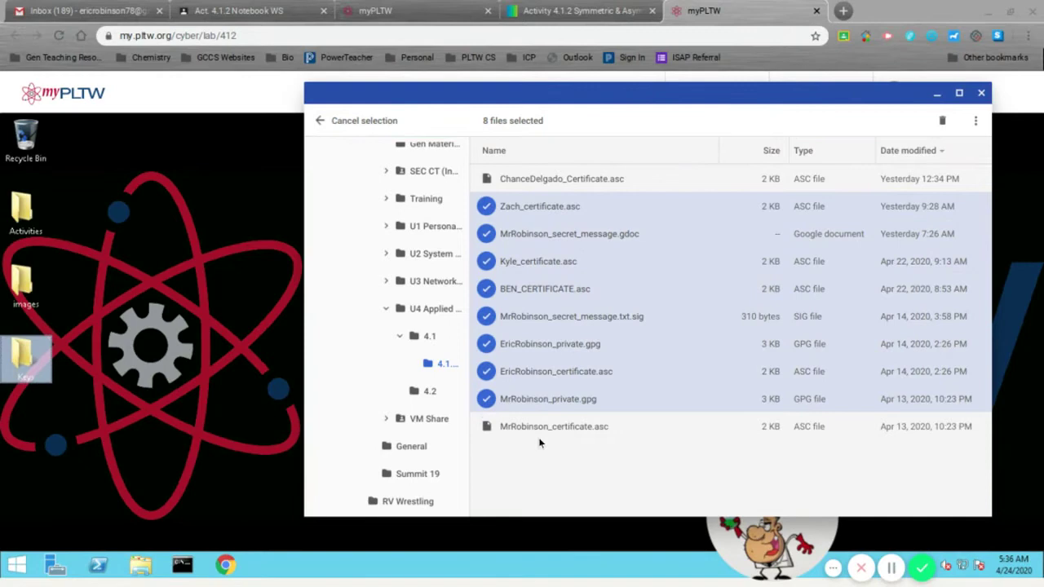
pyautogui.click(540, 434)
pyautogui.keyDown('ctrl'); pyautogui.click(528, 403); pyautogui.keyUp('ctrl')
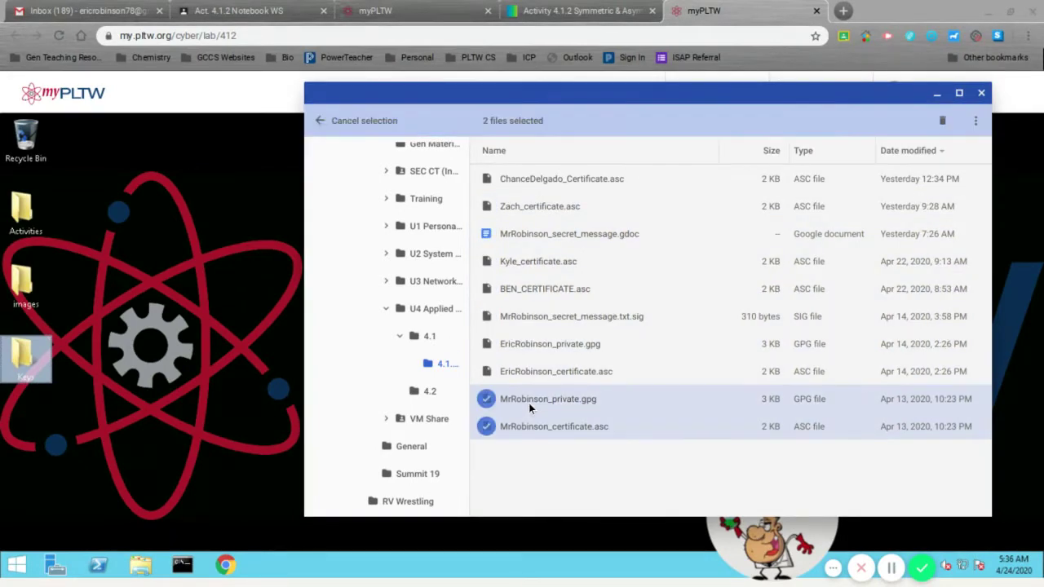
pyautogui.moveTo(530, 401); pyautogui.dragTo(440, 417)
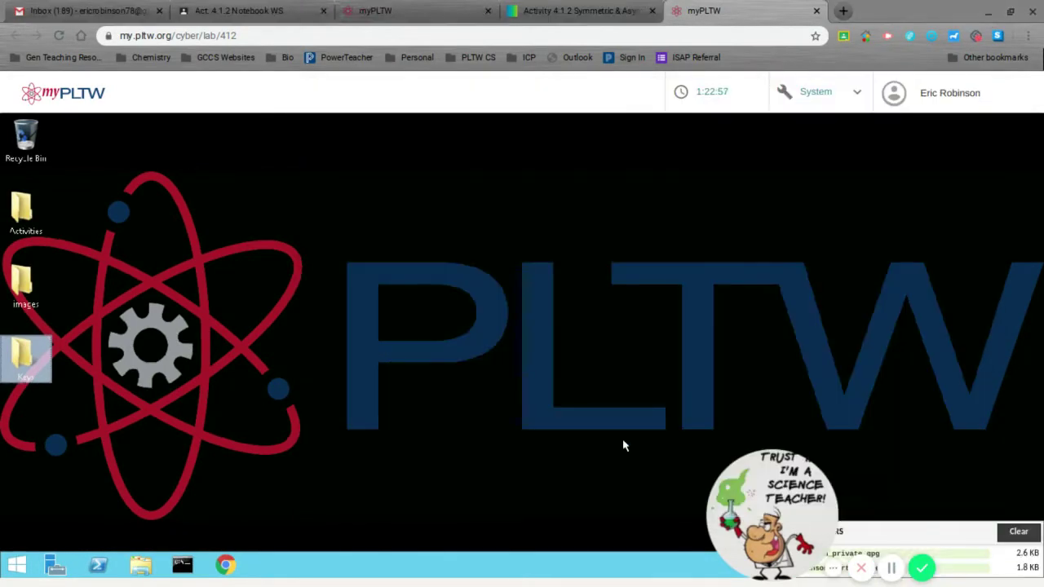
# Drag the other person's certificate from Files toward the remote desktop
pyautogui.press('F5')
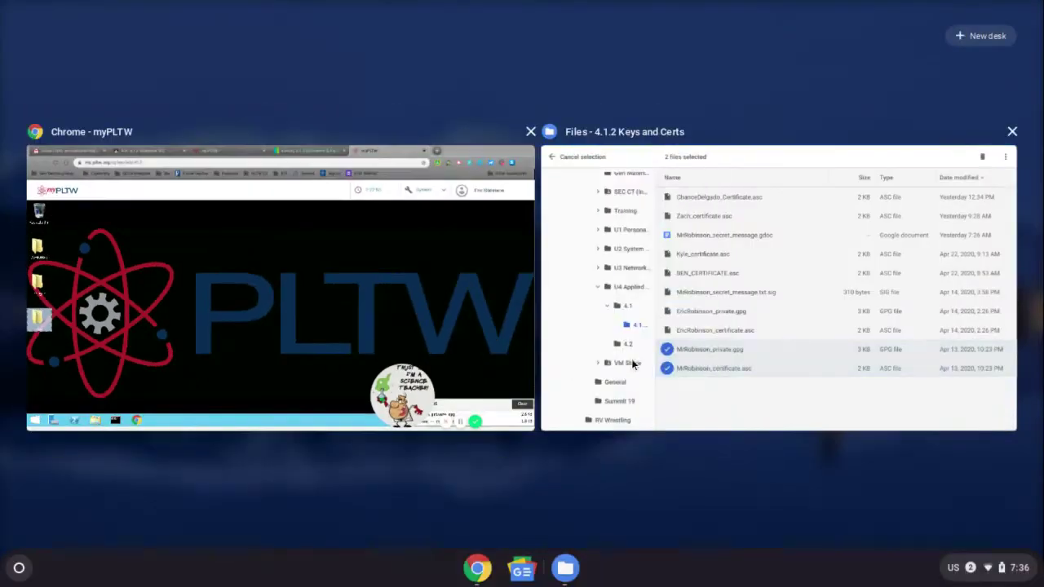
pyautogui.click(630, 367)
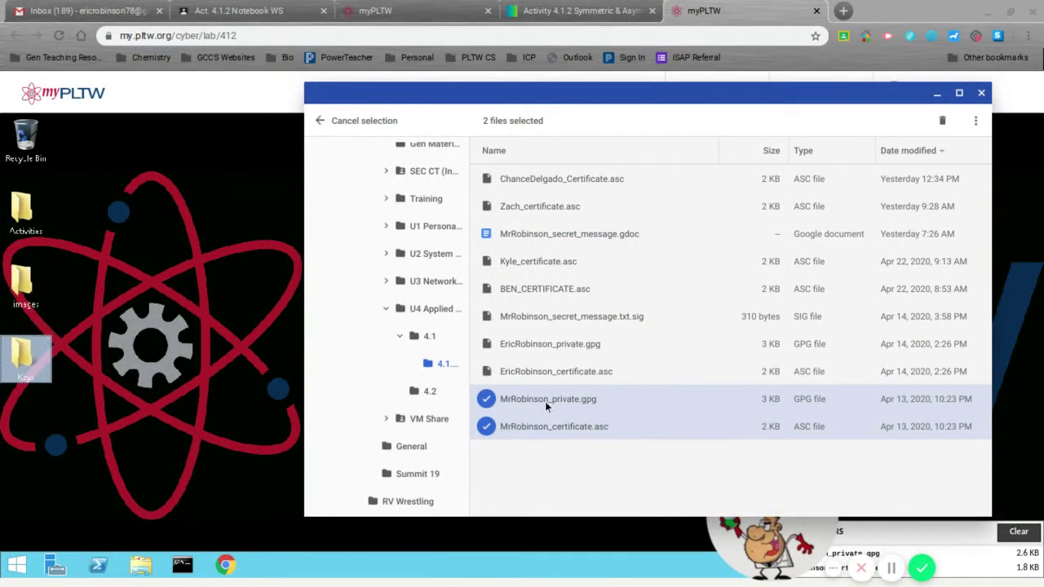
pyautogui.moveTo(564, 369); pyautogui.dragTo(467, 384)
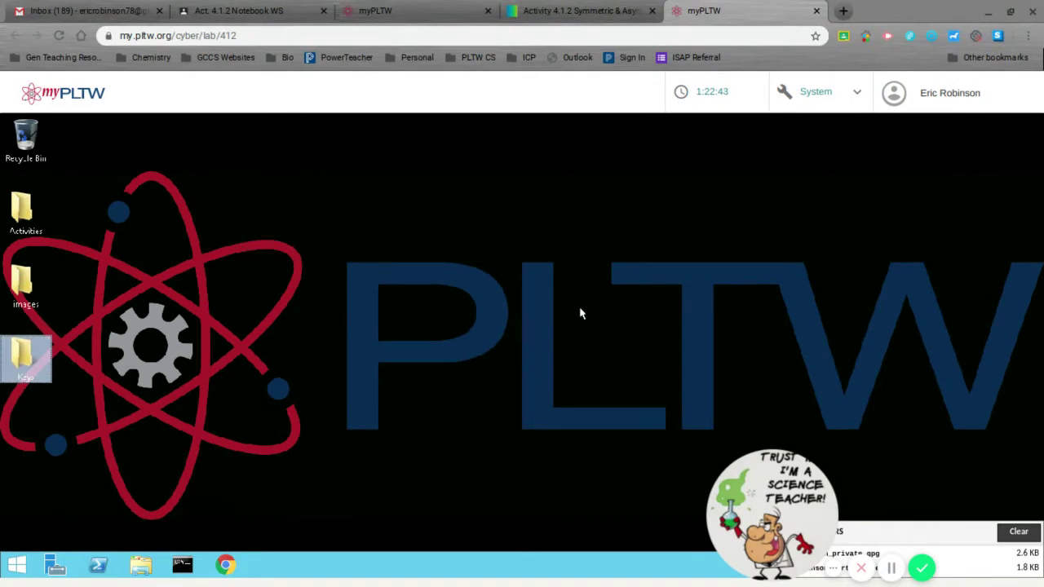
# Search for and launch Kleopatra from the Windows Start screen
pyautogui.click(16, 565)
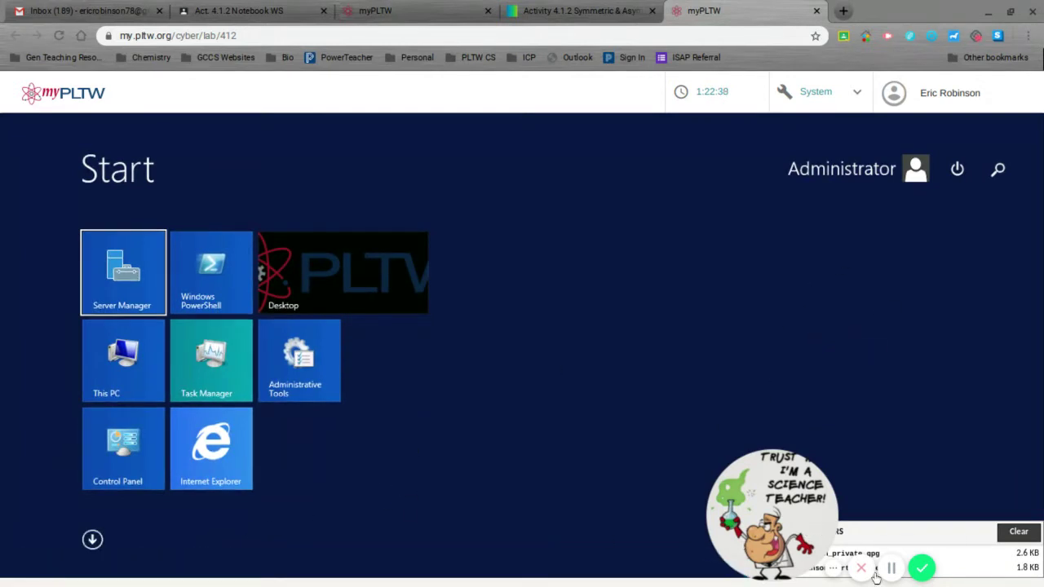
pyautogui.click(997, 168)
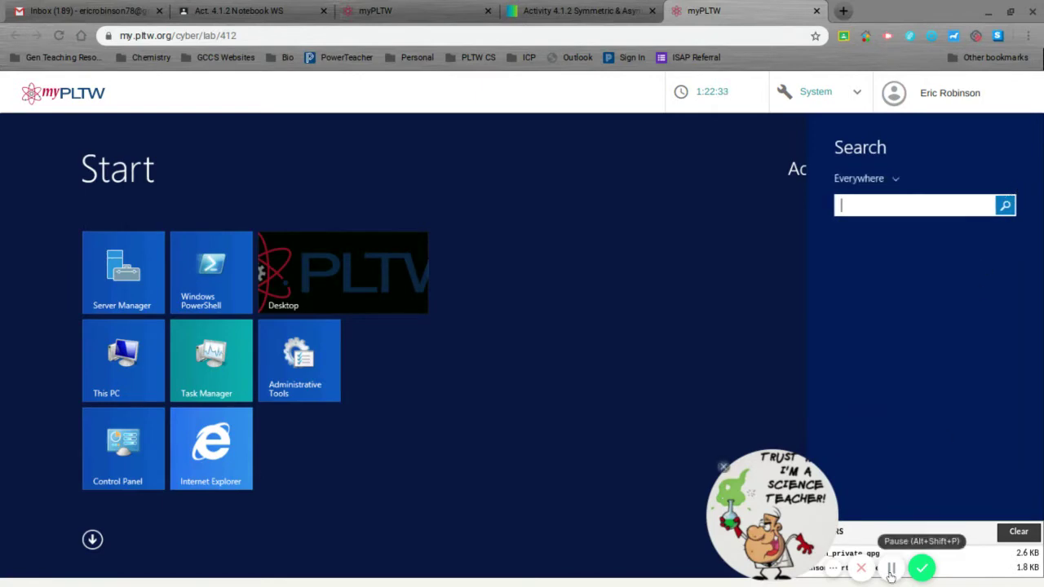
pyautogui.write('kleopatra')
pyautogui.click(911, 267)
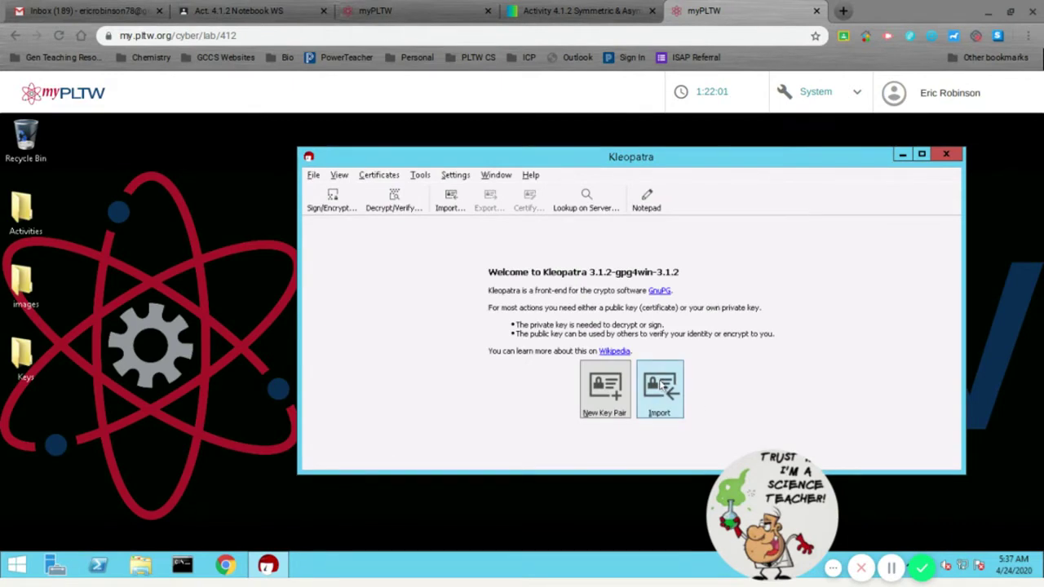
# Browse to Desktop > Keys in the import picker, find it empty, and cancel
pyautogui.click(663, 388)
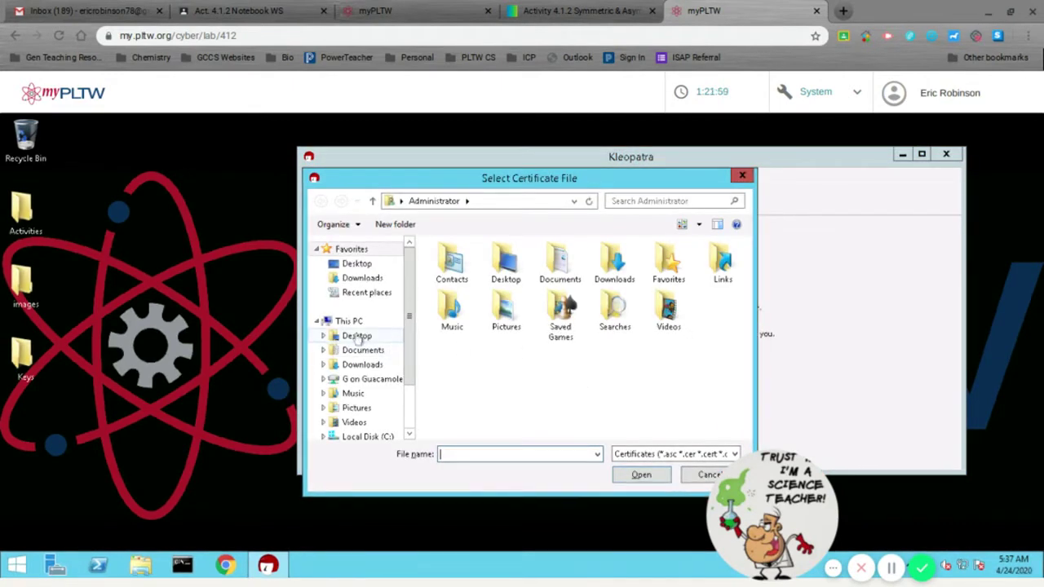
pyautogui.click(356, 340)
pyautogui.click(465, 298)
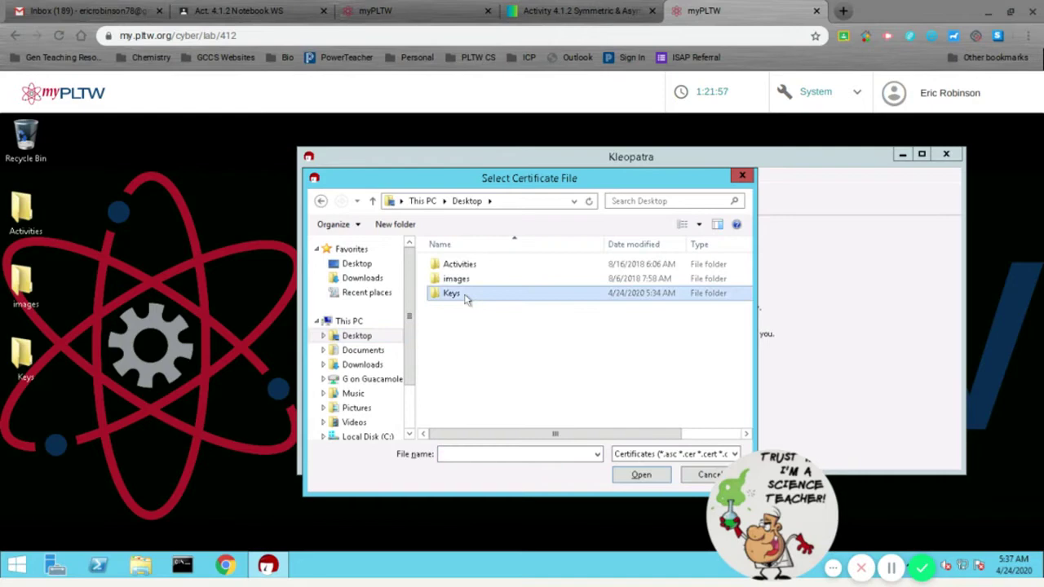
pyautogui.doubleClick(467, 298)
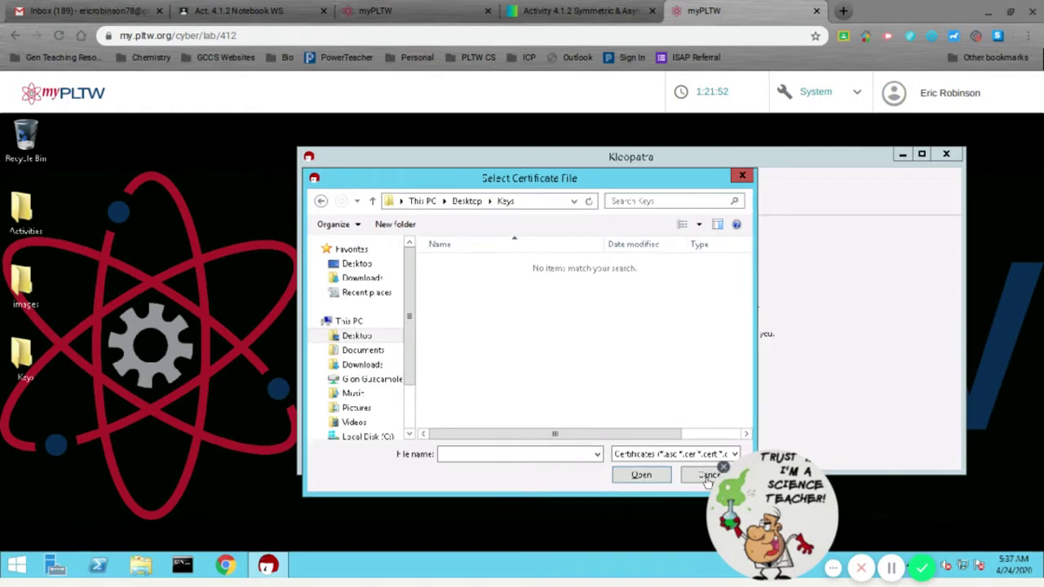
pyautogui.click(708, 476)
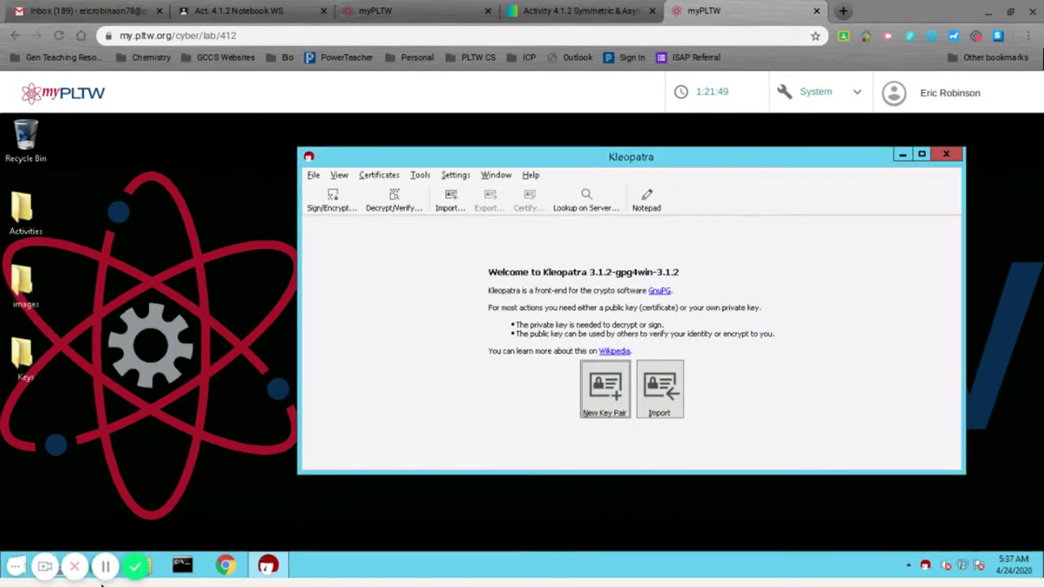
# Copy your certificate and private key from the G on Guacamole RDP drive into the Keys folder
pyautogui.click(150, 567)
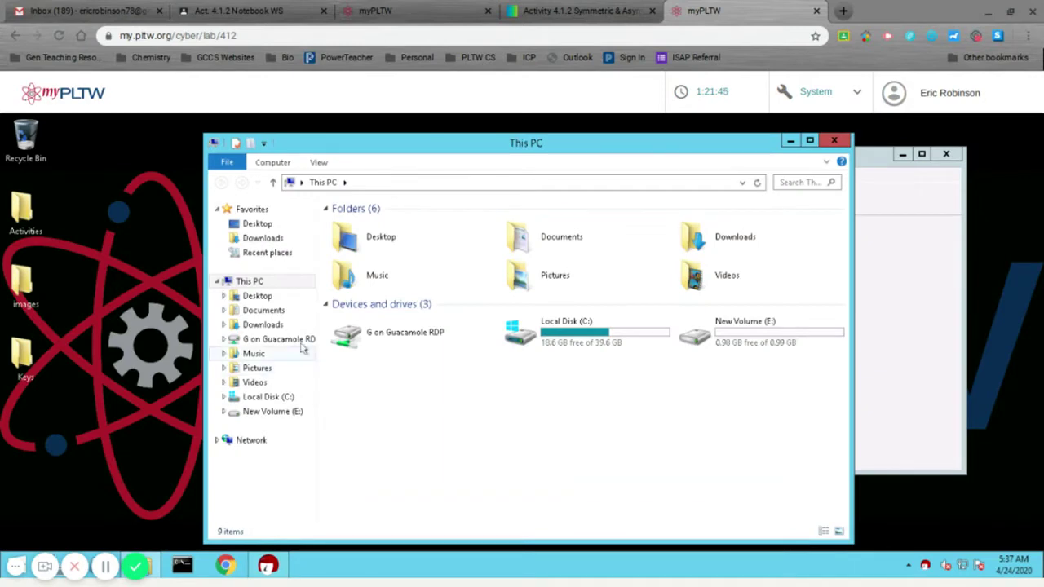
pyautogui.doubleClick(416, 334)
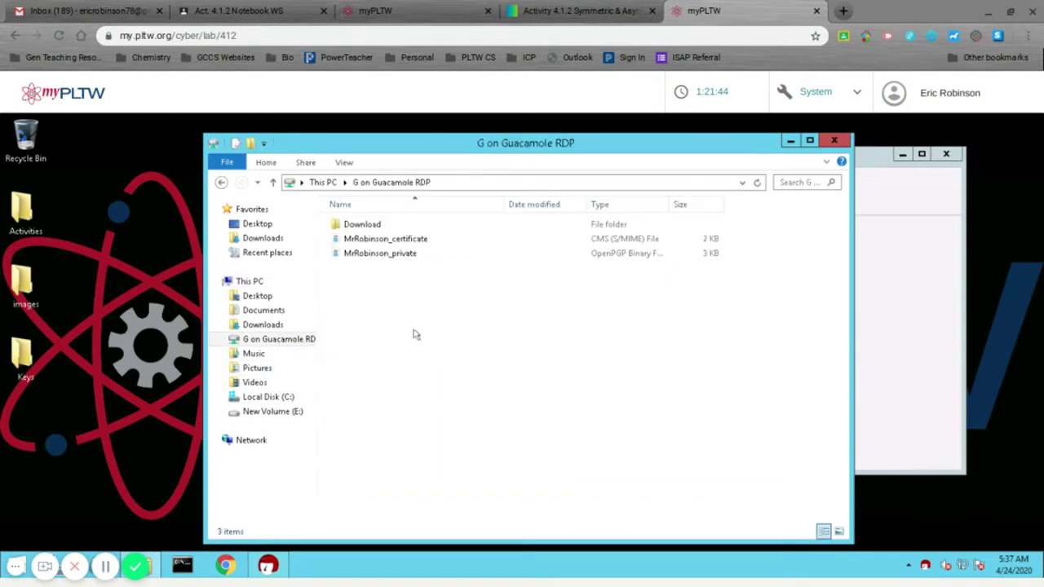
pyautogui.click(368, 256)
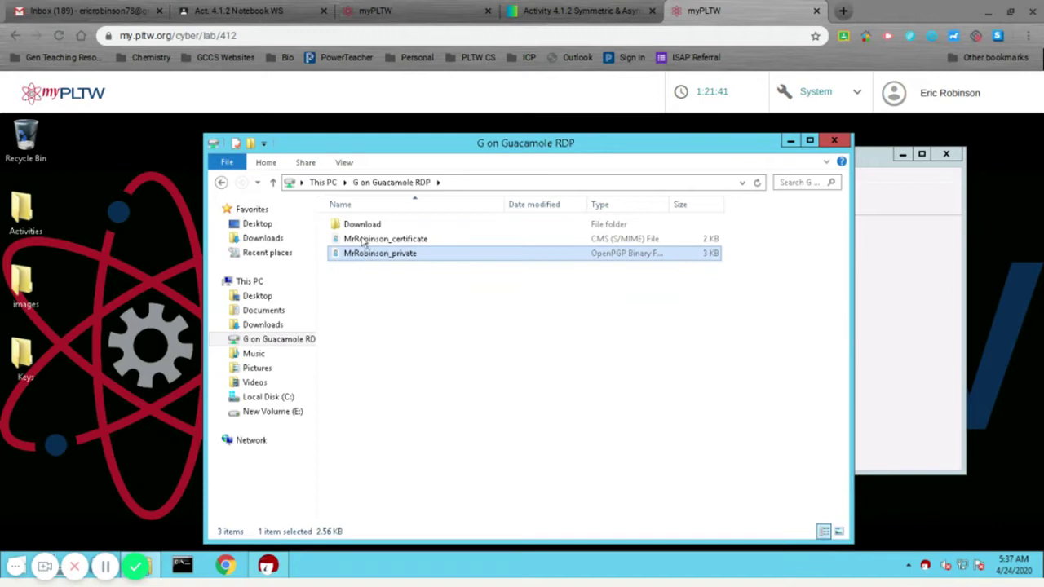
pyautogui.click(365, 239)
pyautogui.click(370, 258)
pyautogui.click(369, 243)
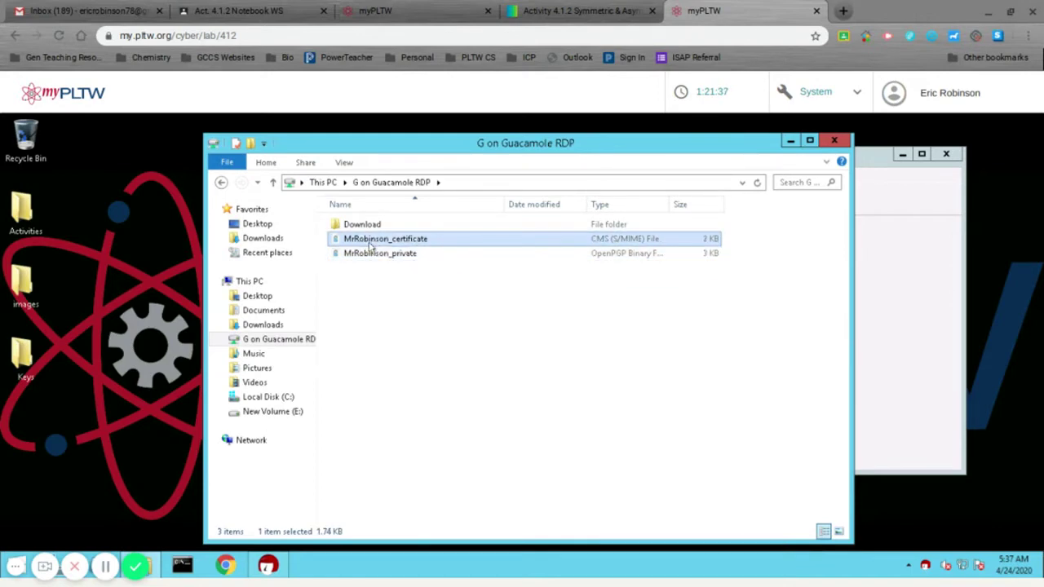
pyautogui.moveTo(369, 247); pyautogui.dragTo(25, 359)
pyautogui.moveTo(368, 257); pyautogui.dragTo(92, 417)
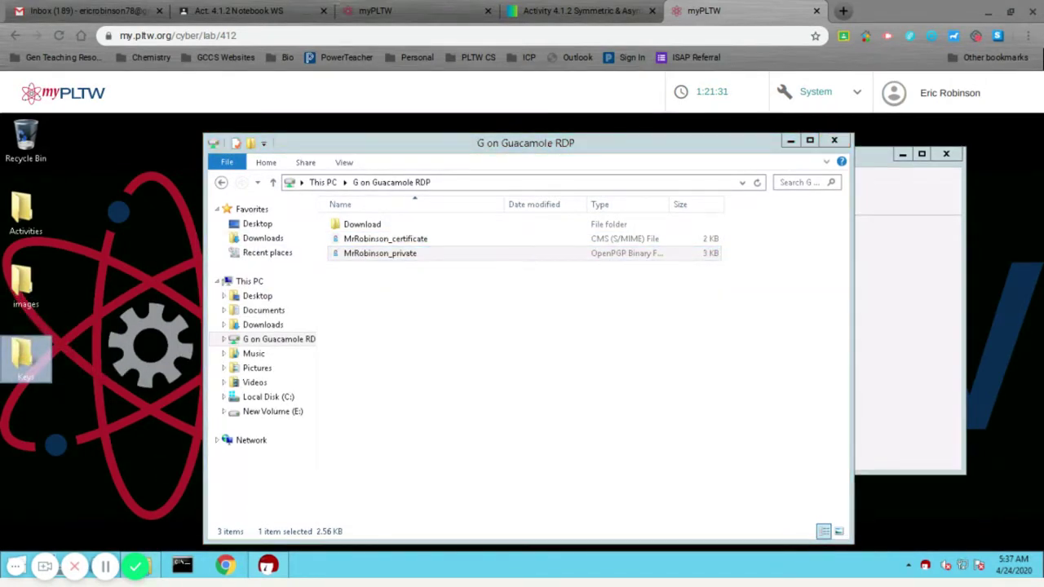
# Upload the other person's certificate from Files and copy it into the Keys folder
pyautogui.moveTo(984, 577)
pyautogui.press('F5')
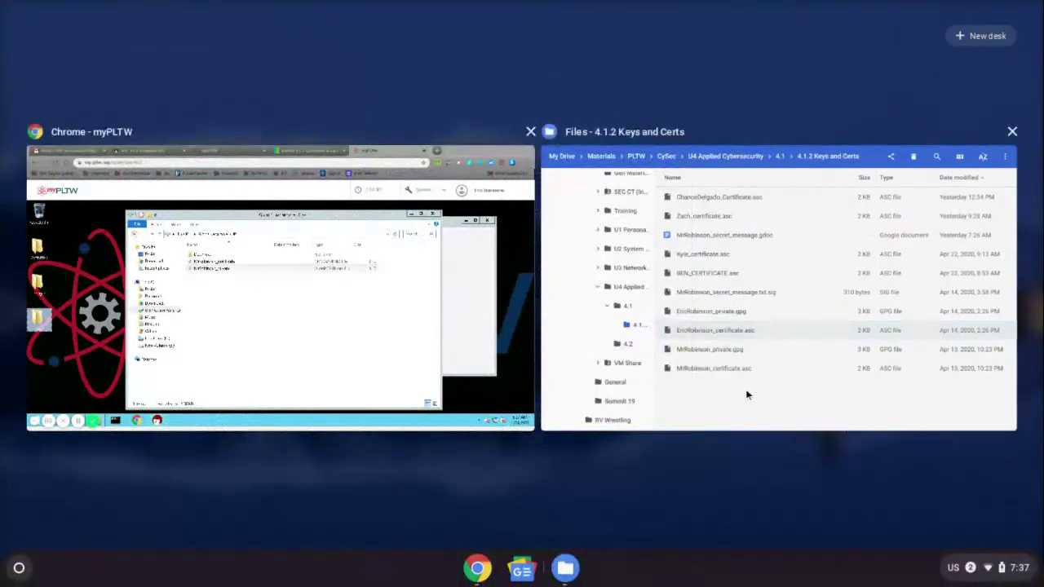
pyautogui.click(725, 417)
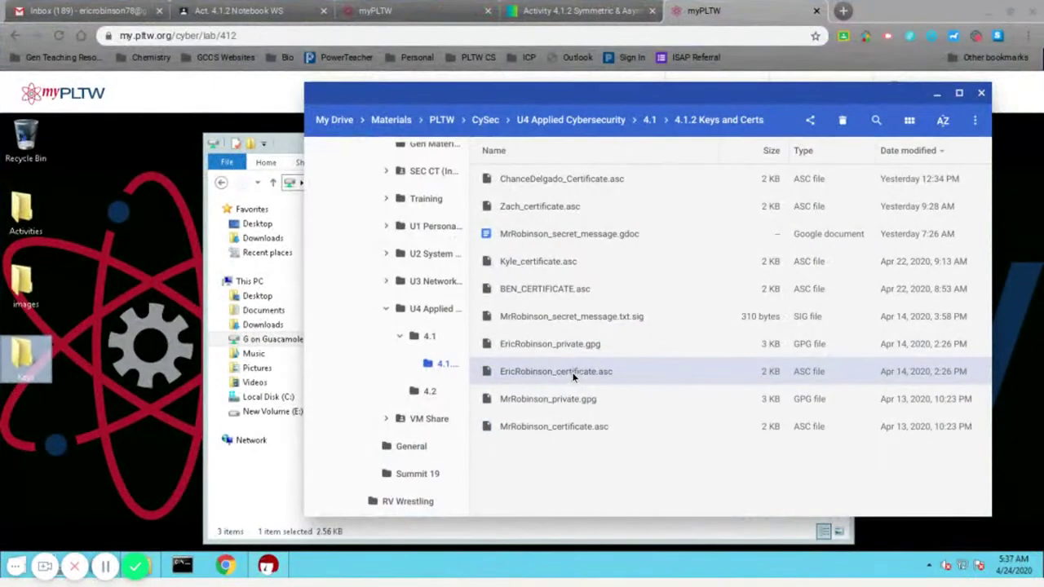
pyautogui.moveTo(574, 373); pyautogui.dragTo(249, 416)
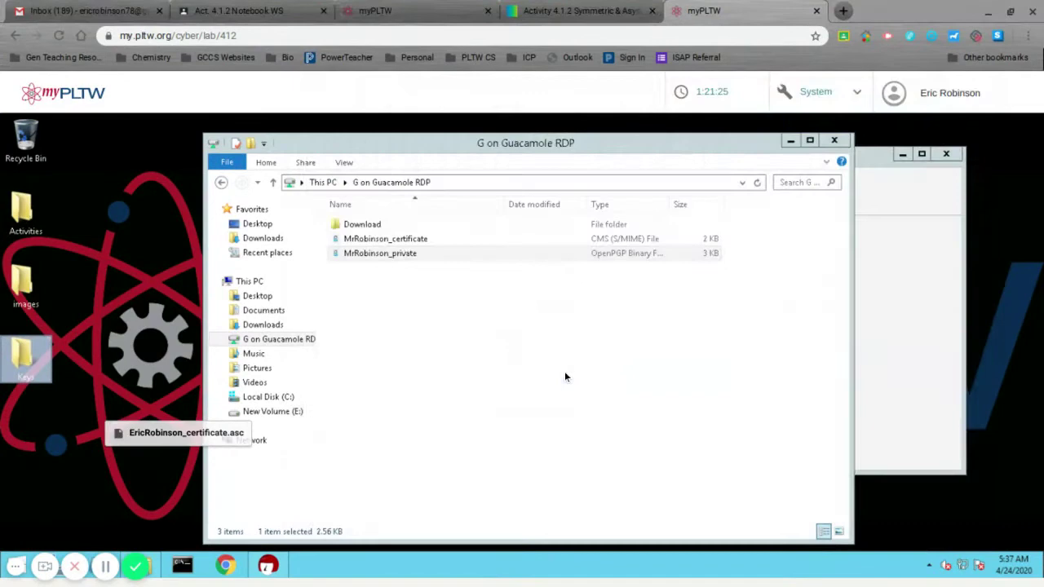
pyautogui.click(400, 295)
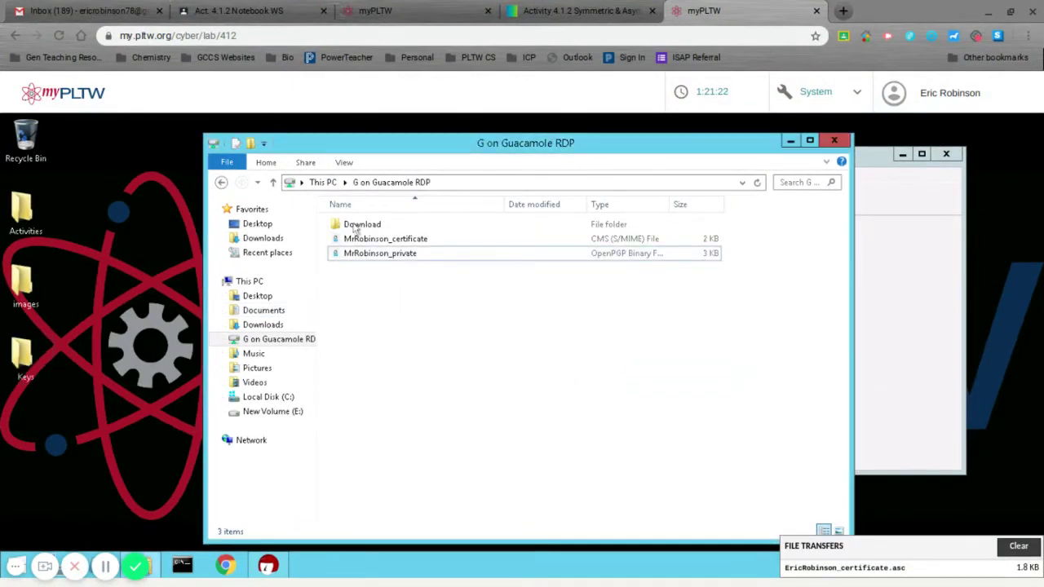
pyautogui.click(265, 339)
pyautogui.moveTo(379, 238); pyautogui.dragTo(31, 363)
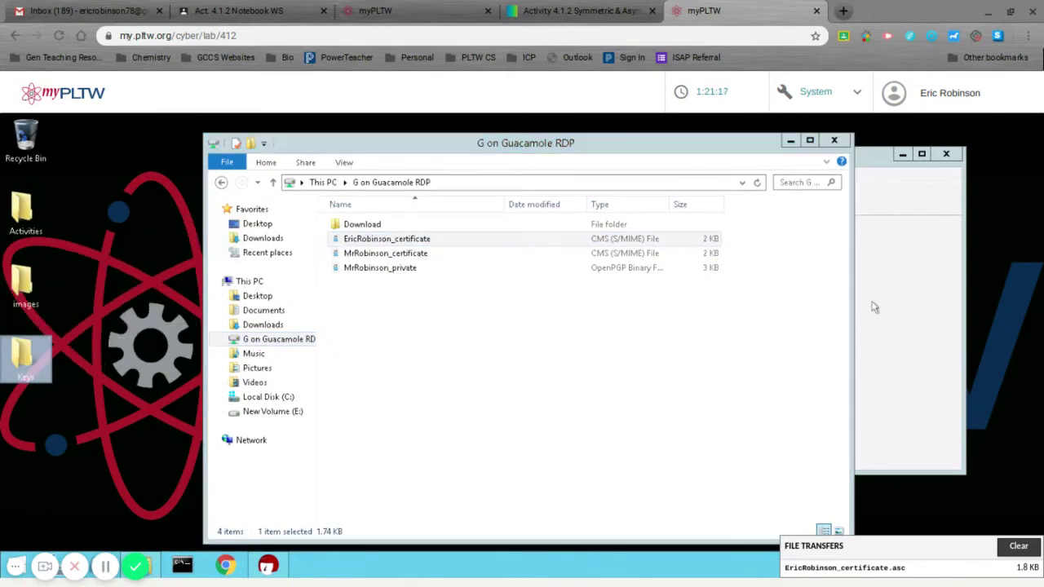
pyautogui.click(889, 412)
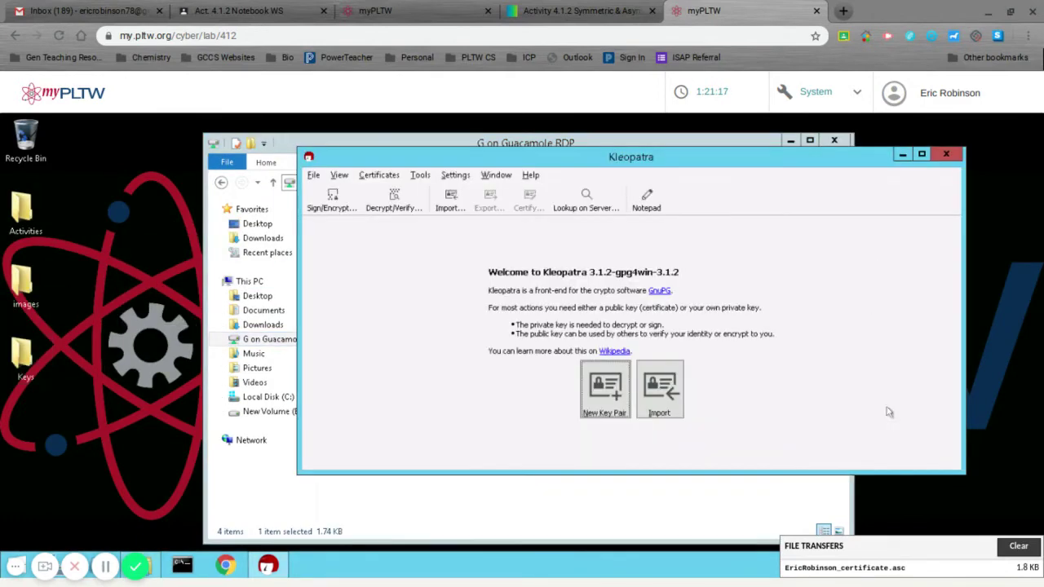
# Import your private key file from Desktop > Keys and confirm it as your own key
pyautogui.click(661, 414)
pyautogui.click(359, 336)
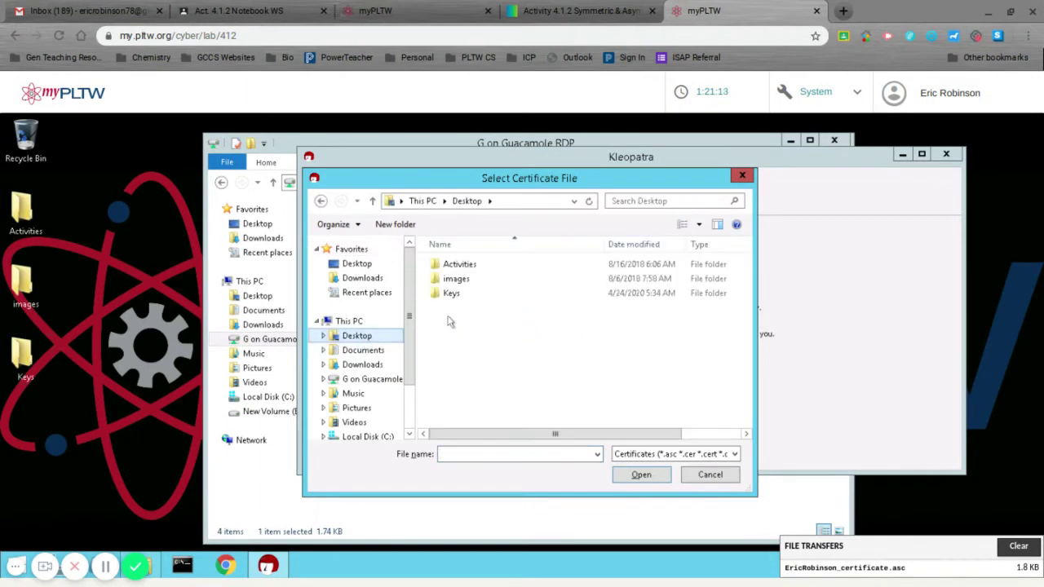
pyautogui.doubleClick(455, 294)
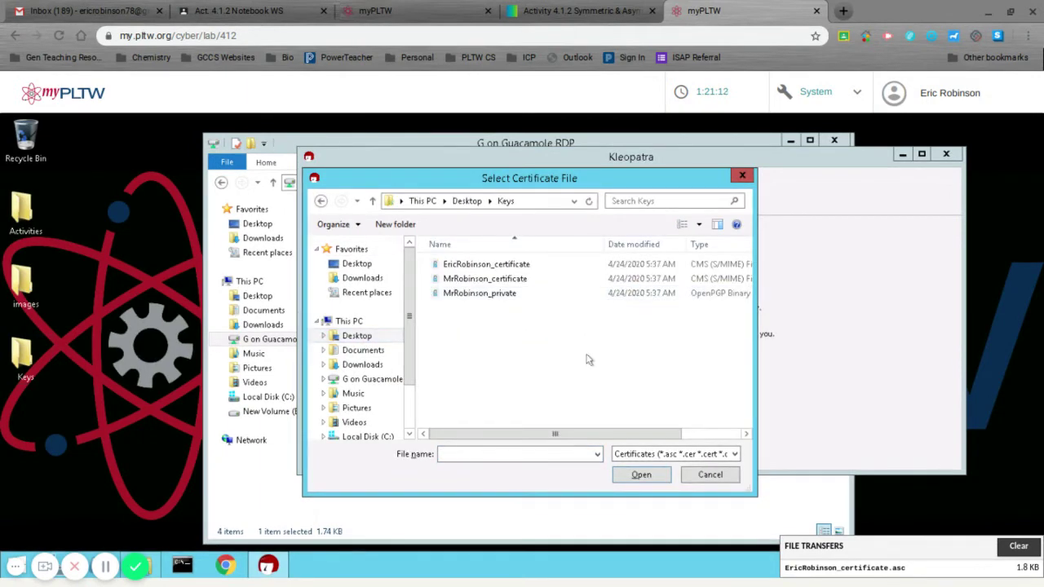
pyautogui.click(466, 296)
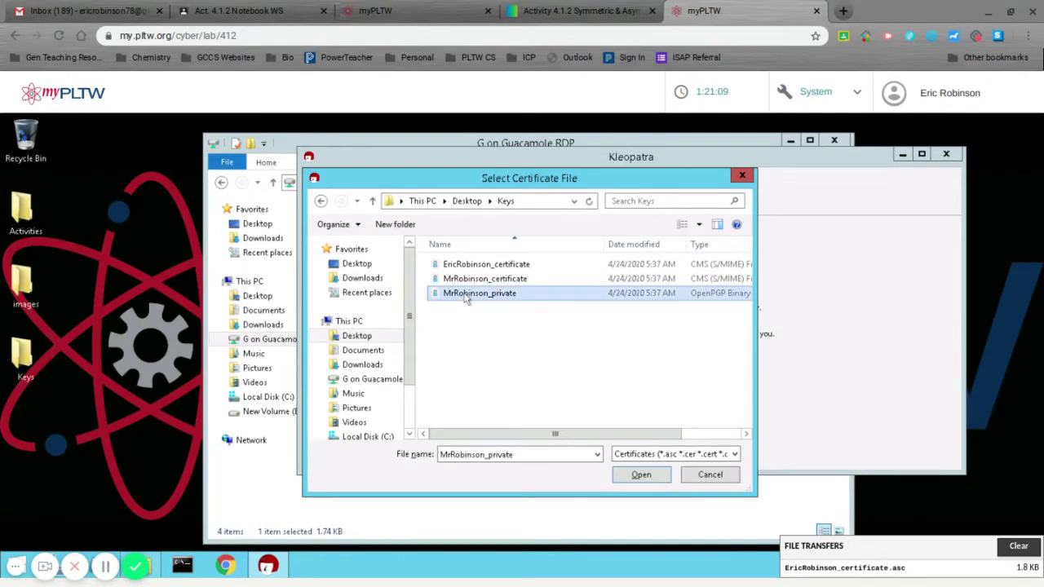
pyautogui.click(641, 476)
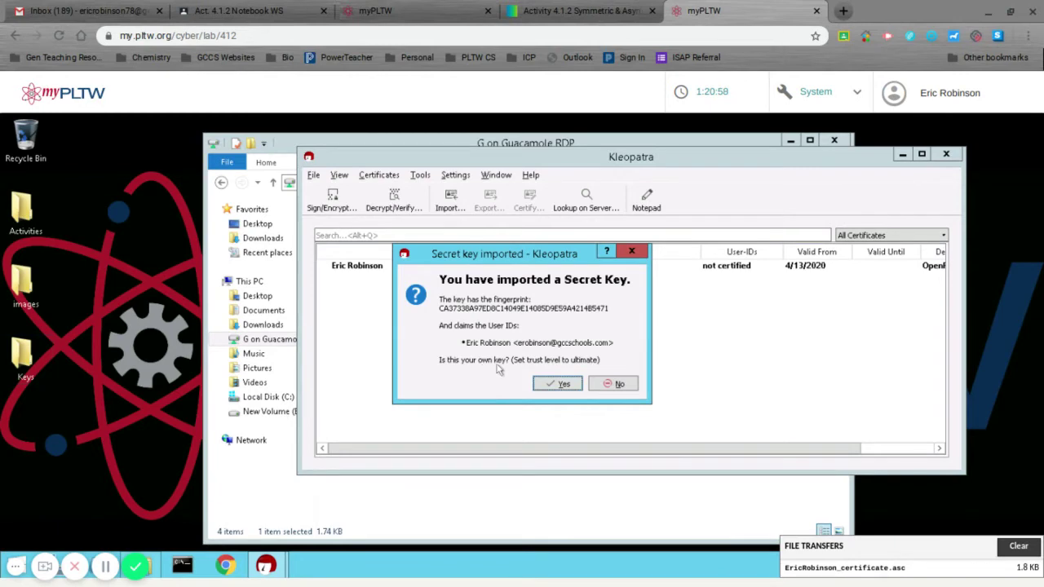
pyautogui.click(552, 386)
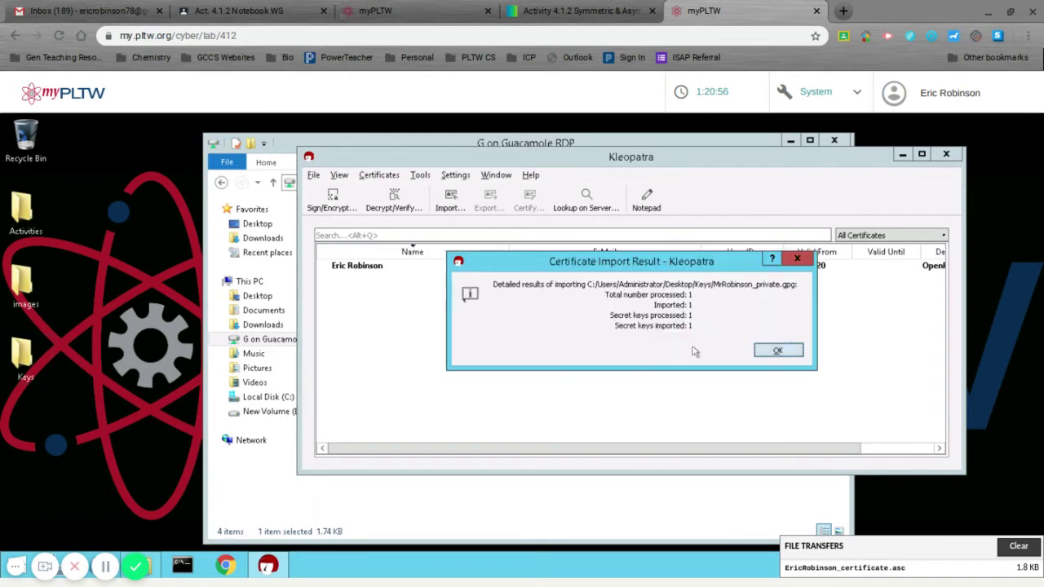
pyautogui.click(778, 352)
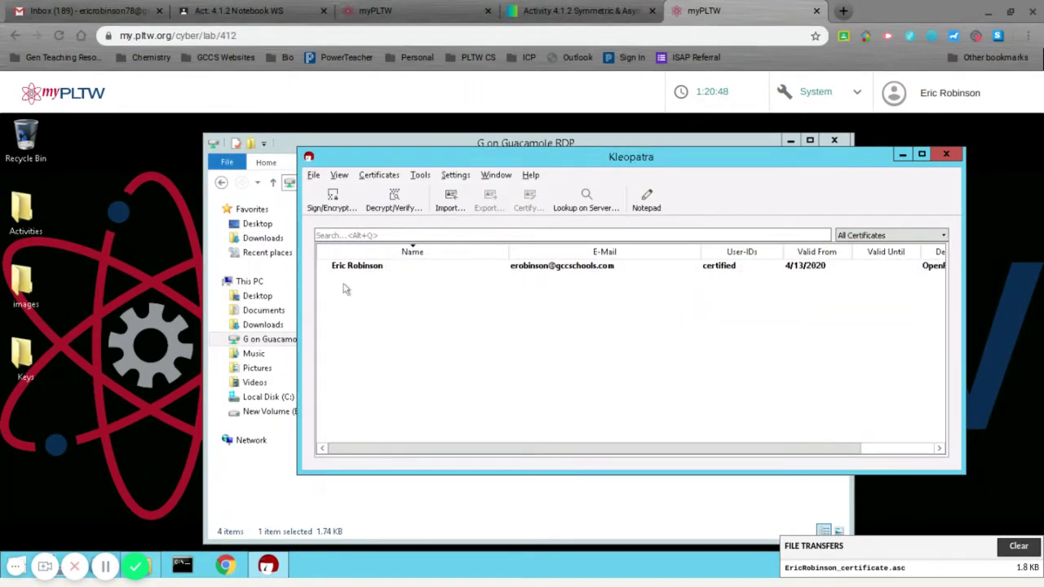
pyautogui.click(454, 198)
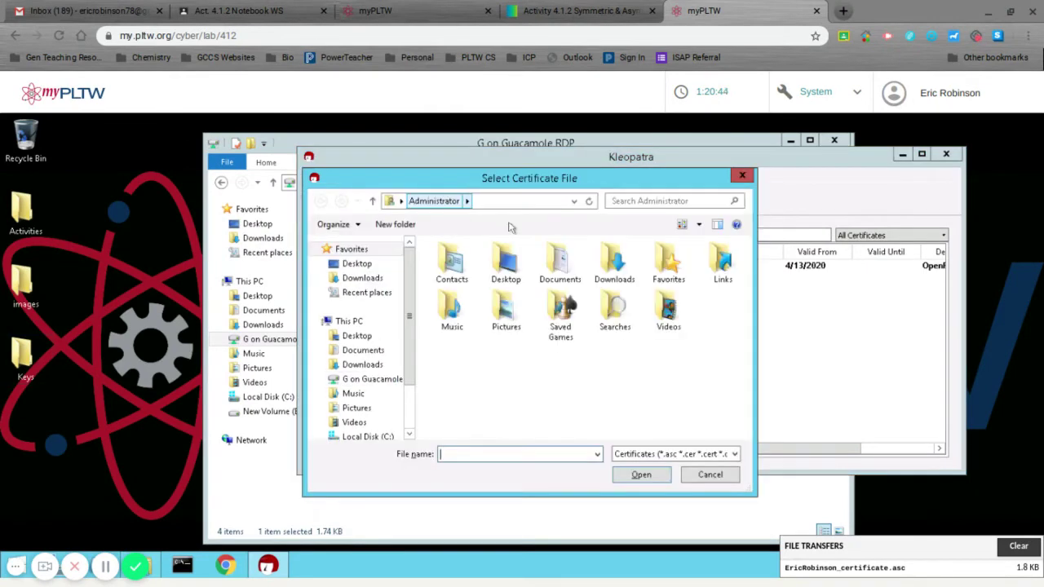
pyautogui.click(363, 337)
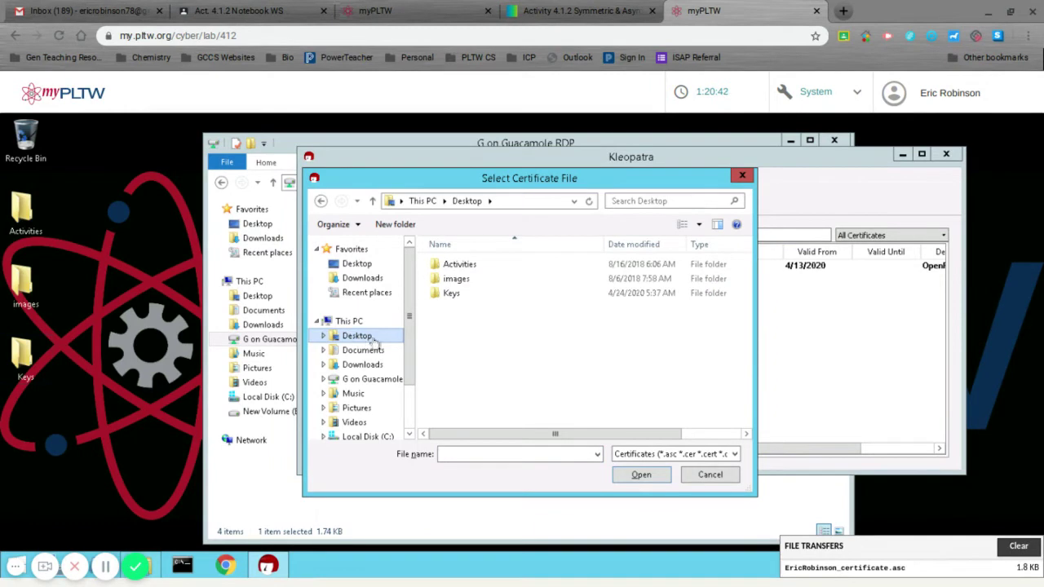
pyautogui.doubleClick(462, 295)
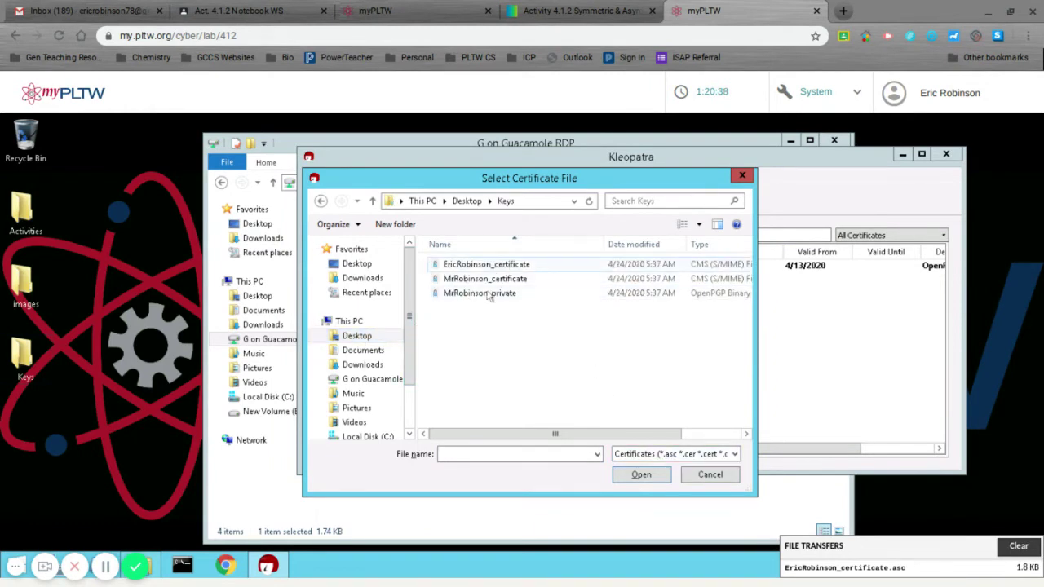
pyautogui.click(710, 475)
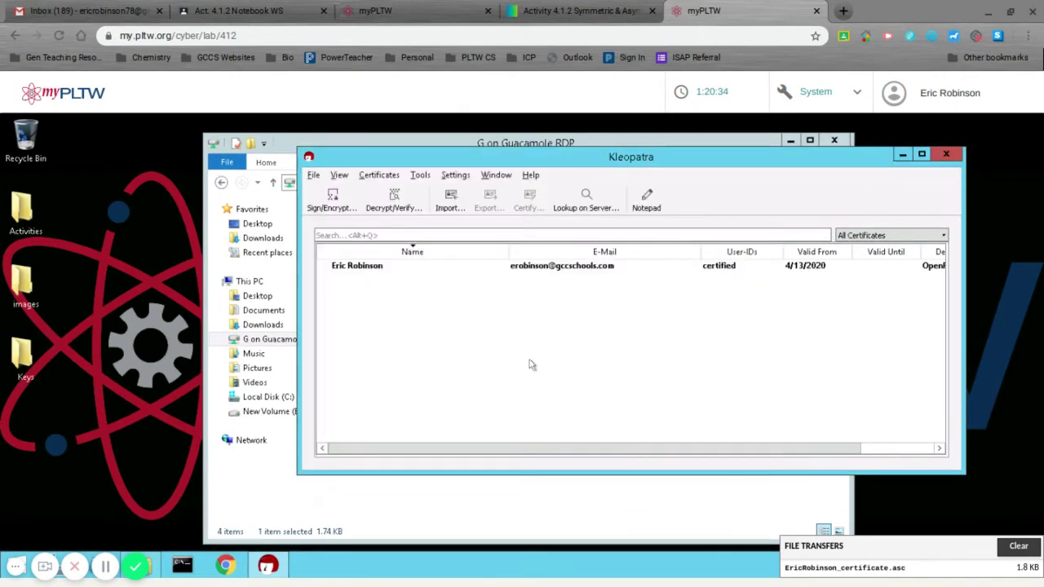
# Open the certificate from the Keys folder in Notepad to view its PGP public key block, then close it
pyautogui.doubleClick(16, 371)
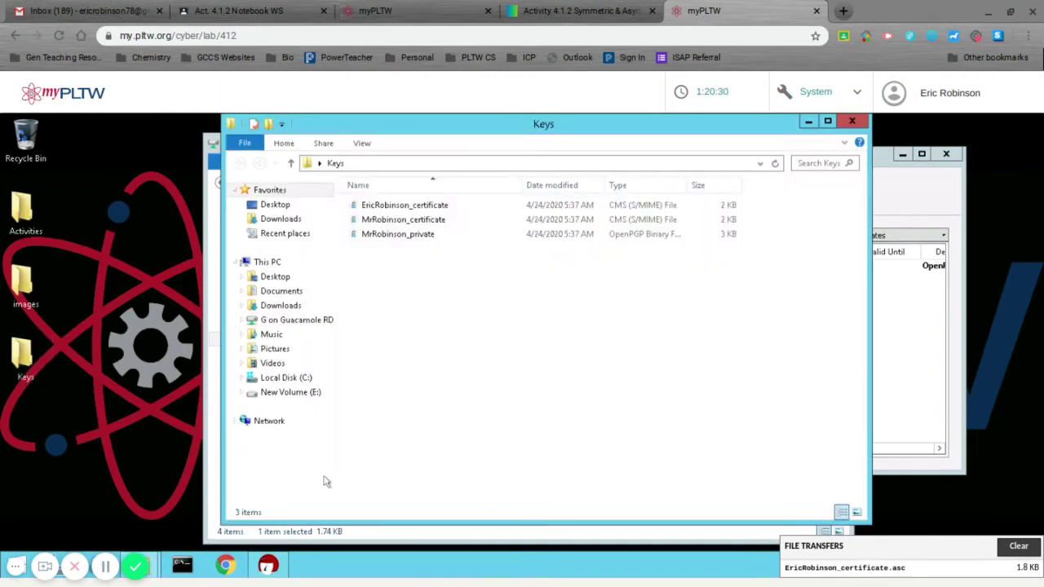
pyautogui.rightClick(378, 210)
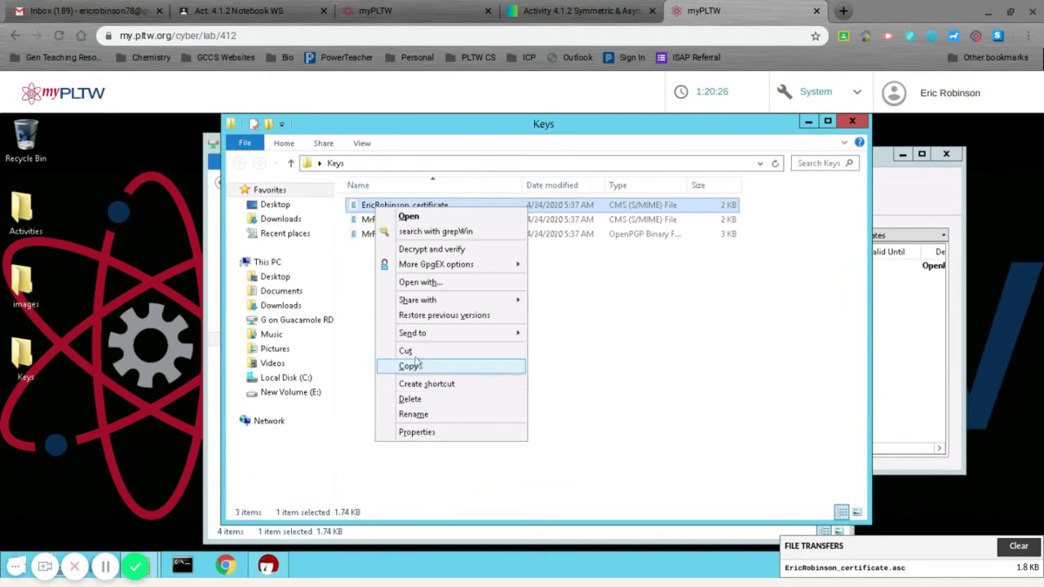
pyautogui.click(435, 283)
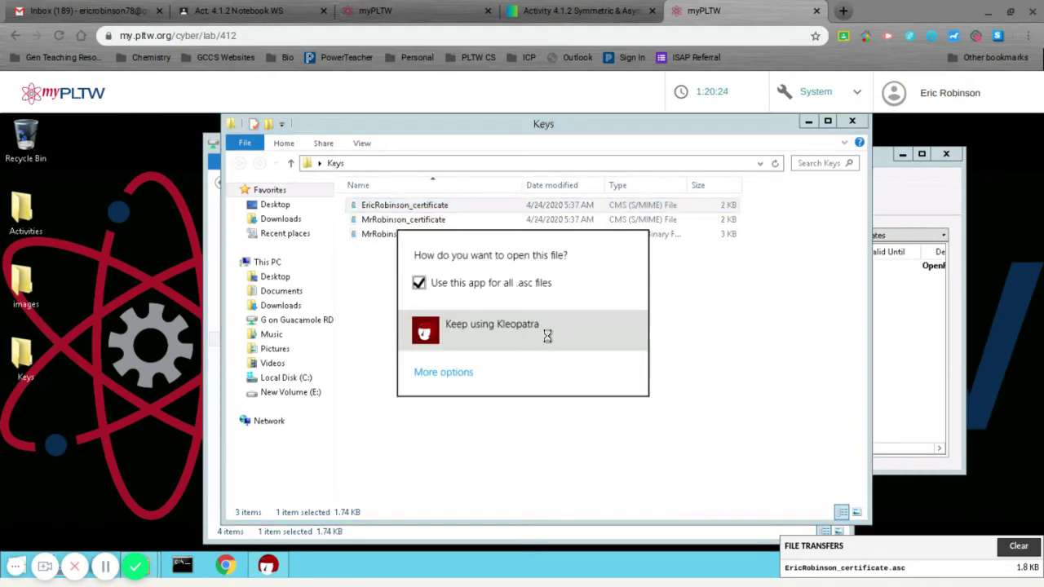
pyautogui.click(445, 375)
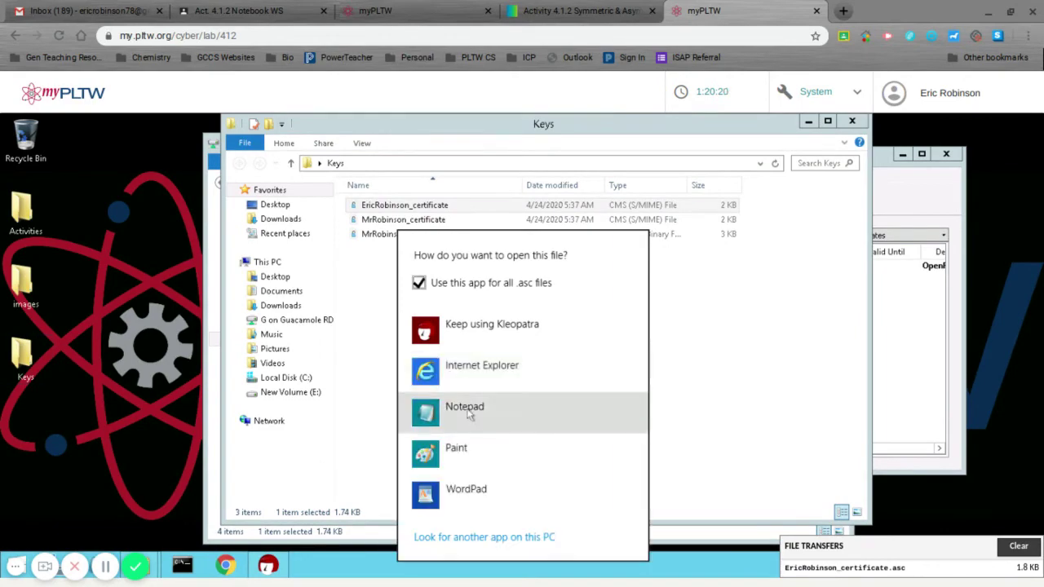
pyautogui.click(466, 409)
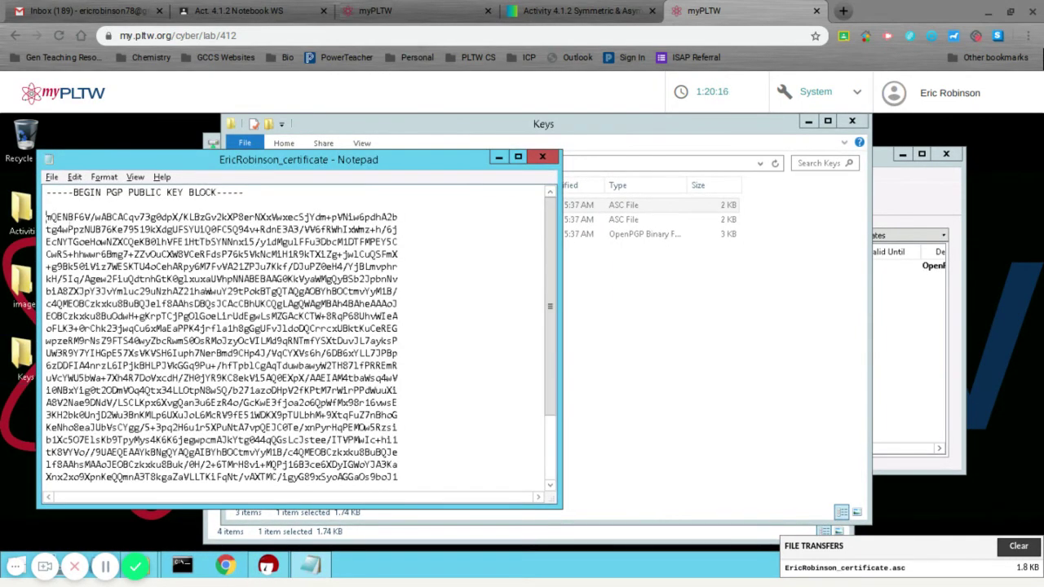
pyautogui.moveTo(46, 217); pyautogui.dragTo(182, 218)
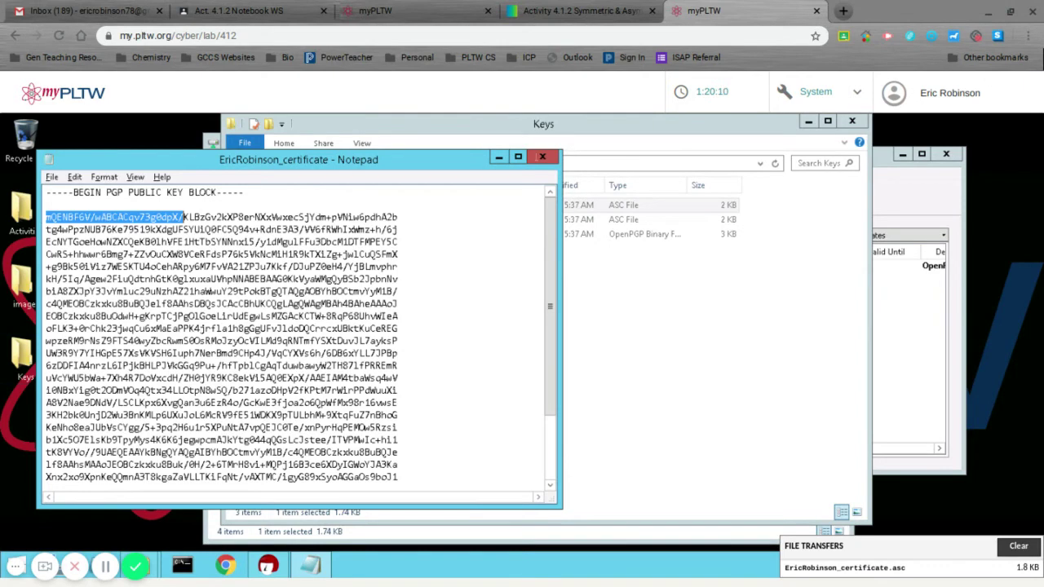
pyautogui.click(542, 157)
pyautogui.click(904, 301)
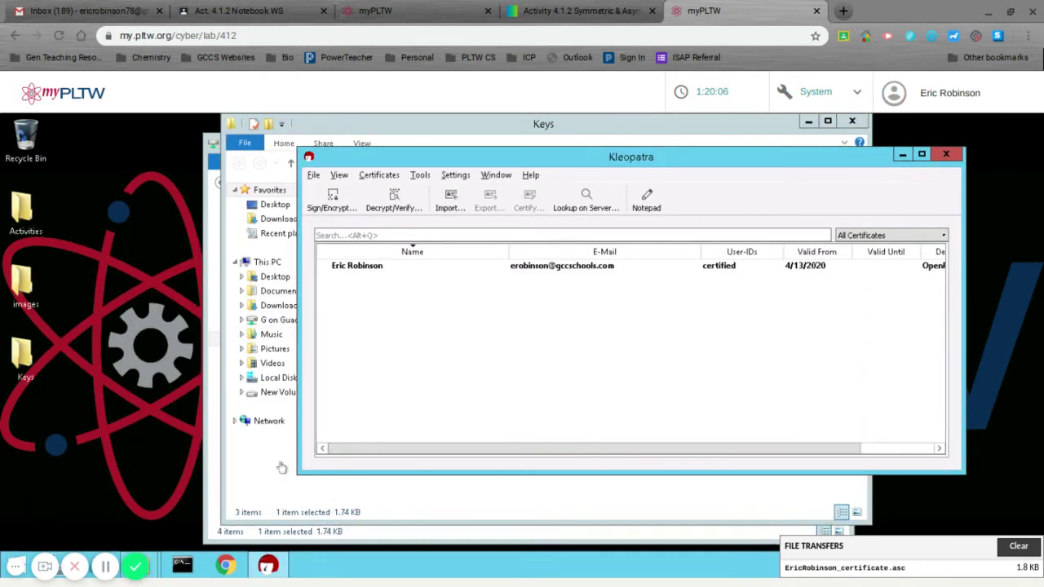
# Import the other person's certificate file from Desktop > Keys into Kleopatra
pyautogui.click(450, 198)
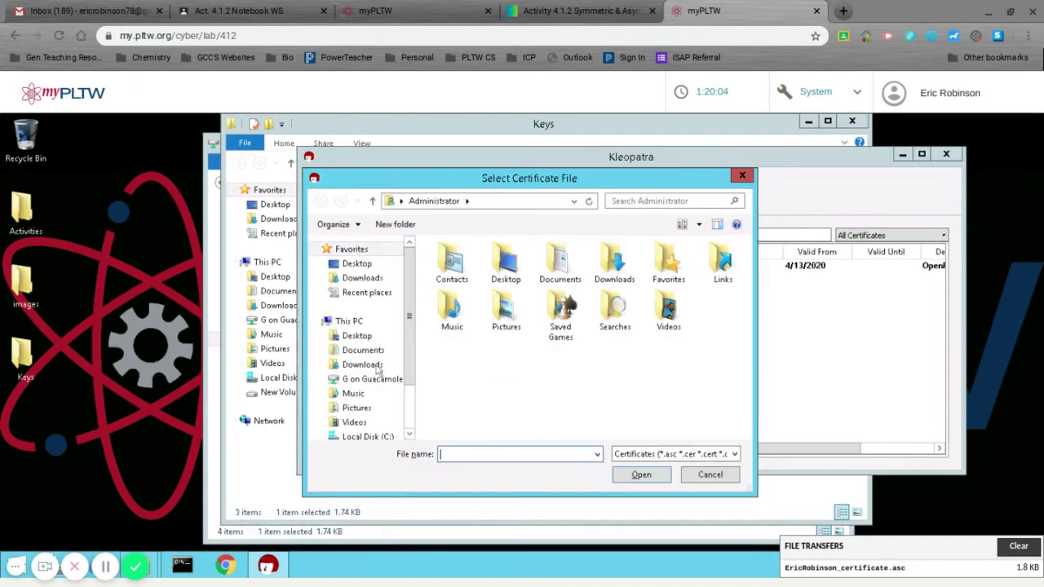
pyautogui.click(359, 336)
pyautogui.doubleClick(454, 293)
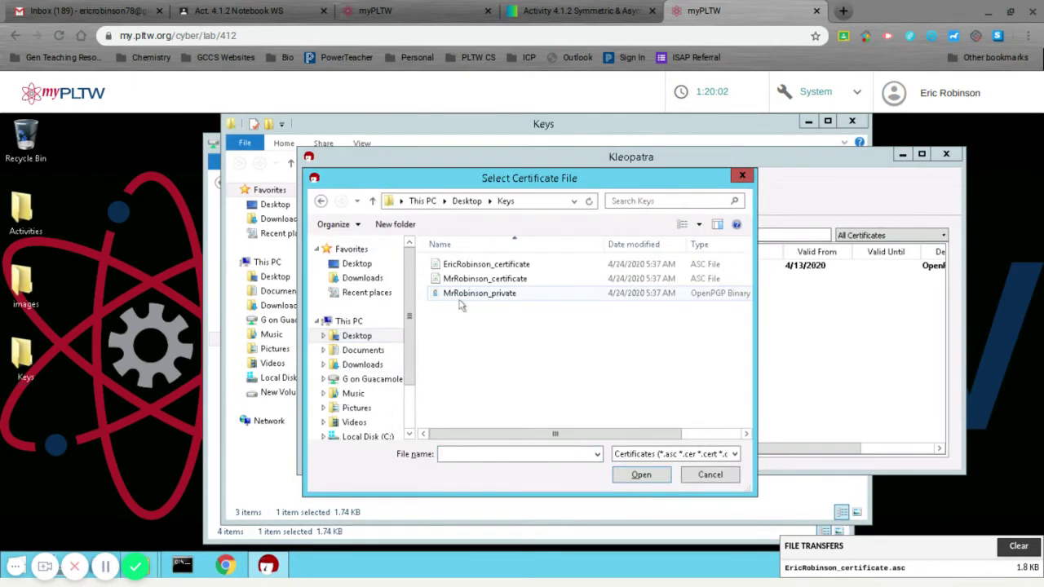
pyautogui.click(488, 266)
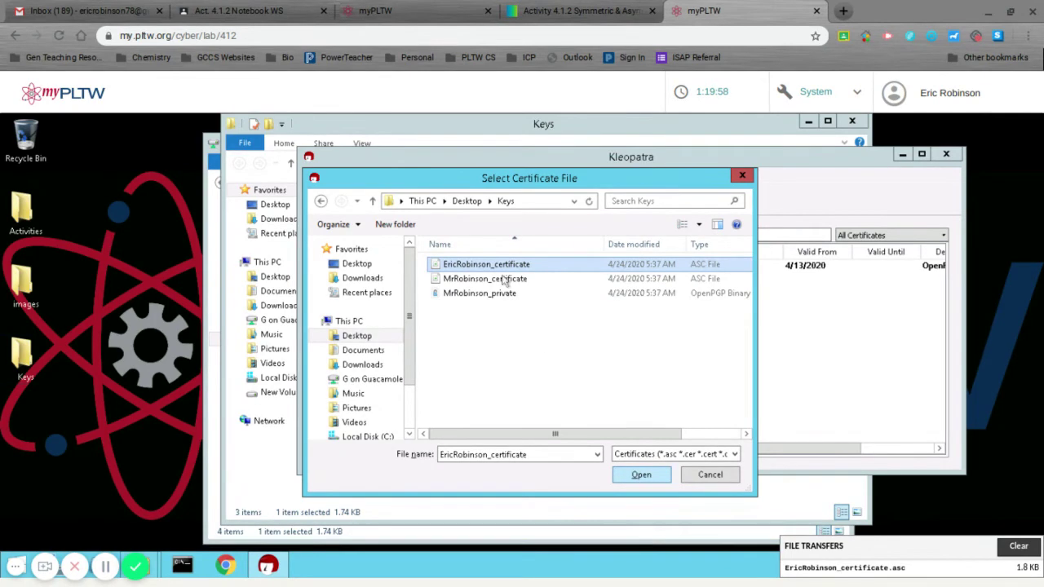
pyautogui.click(657, 478)
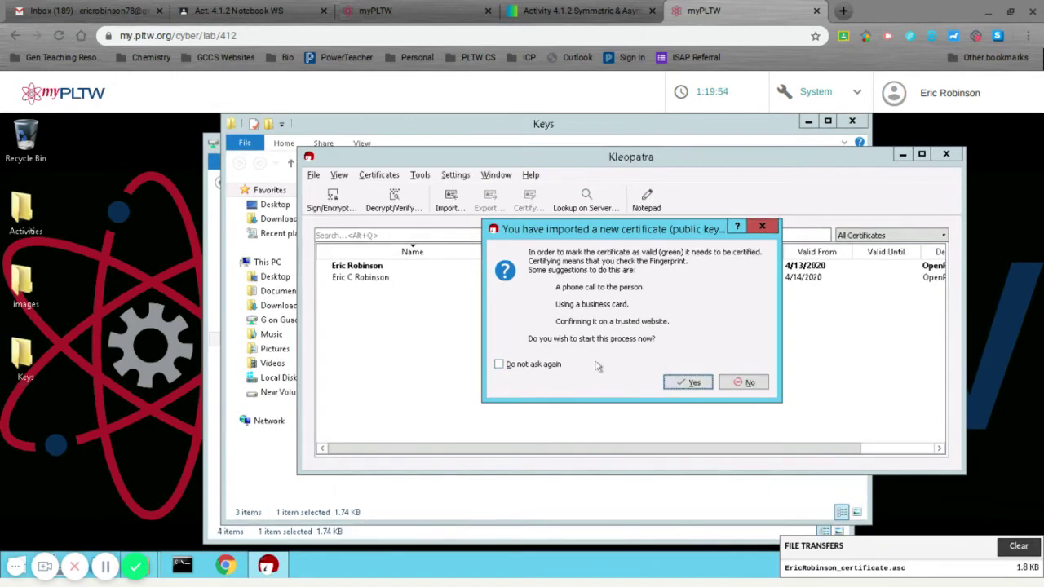
# Certify the new certificate only for yourself, ticking its user ID and verified fingerprint, and enter your passphrase
pyautogui.click(687, 383)
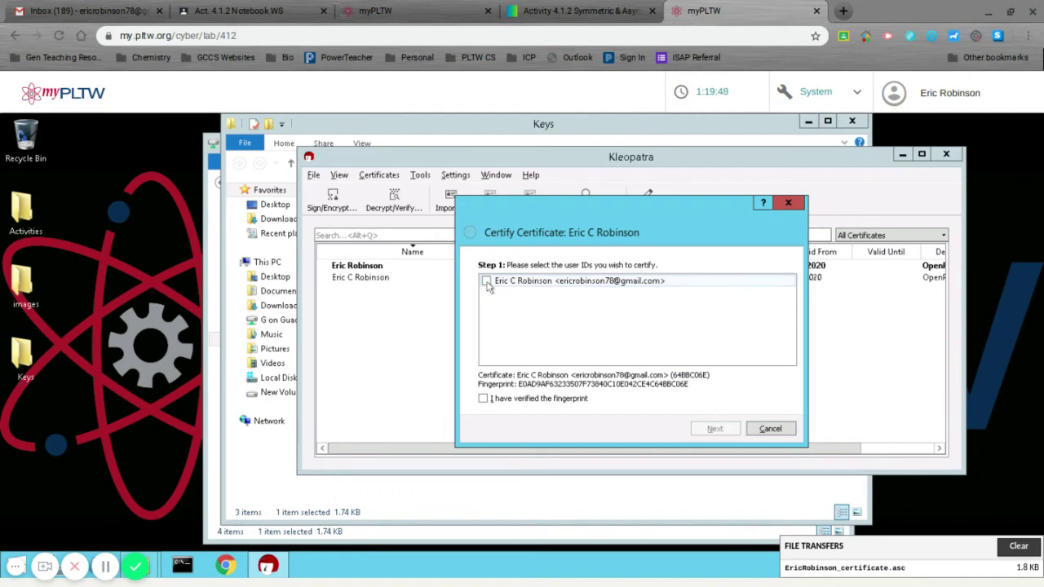
pyautogui.click(487, 281)
pyautogui.click(483, 399)
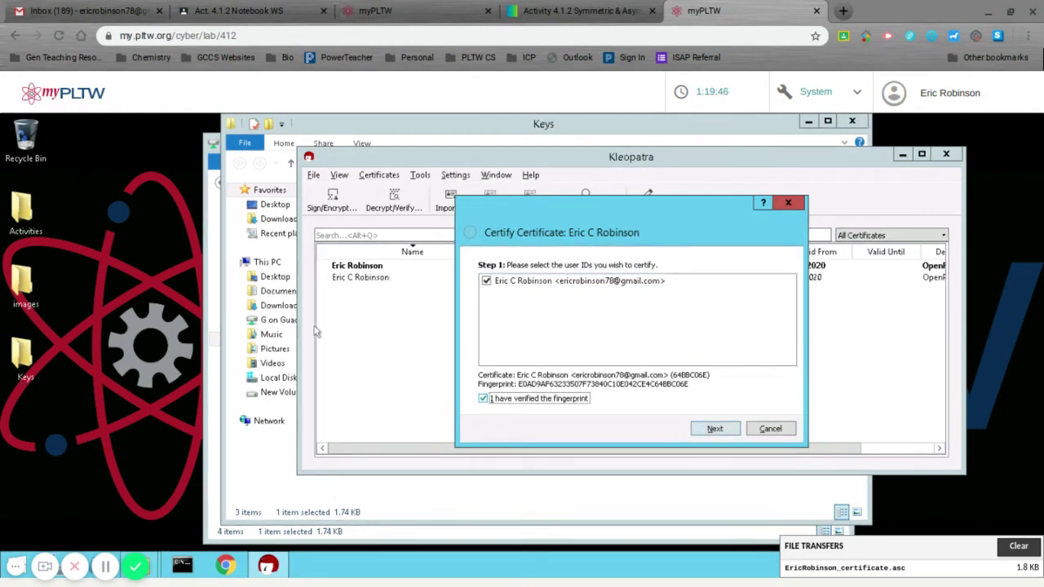
pyautogui.click(714, 429)
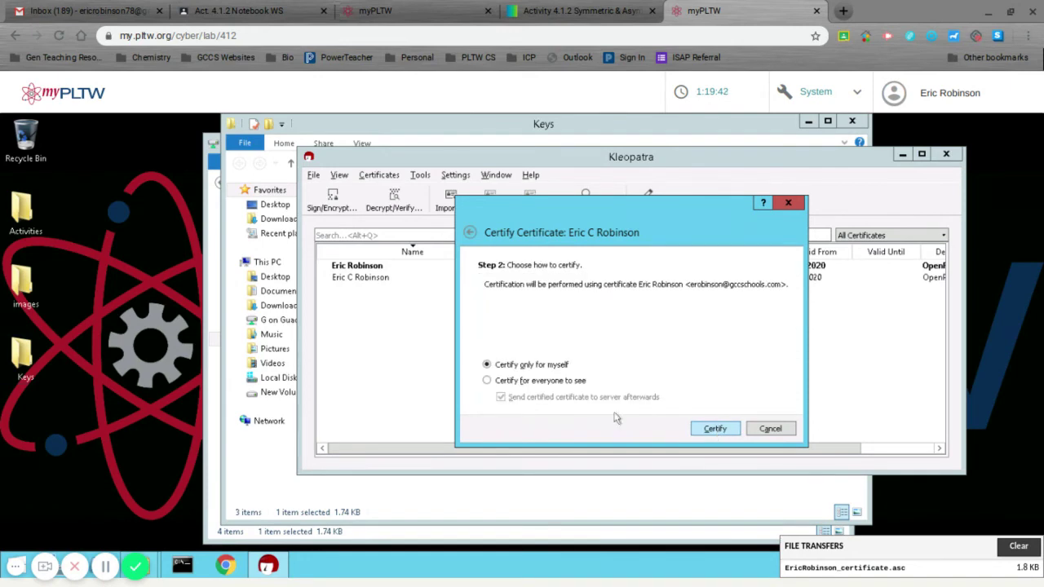
pyautogui.click(721, 434)
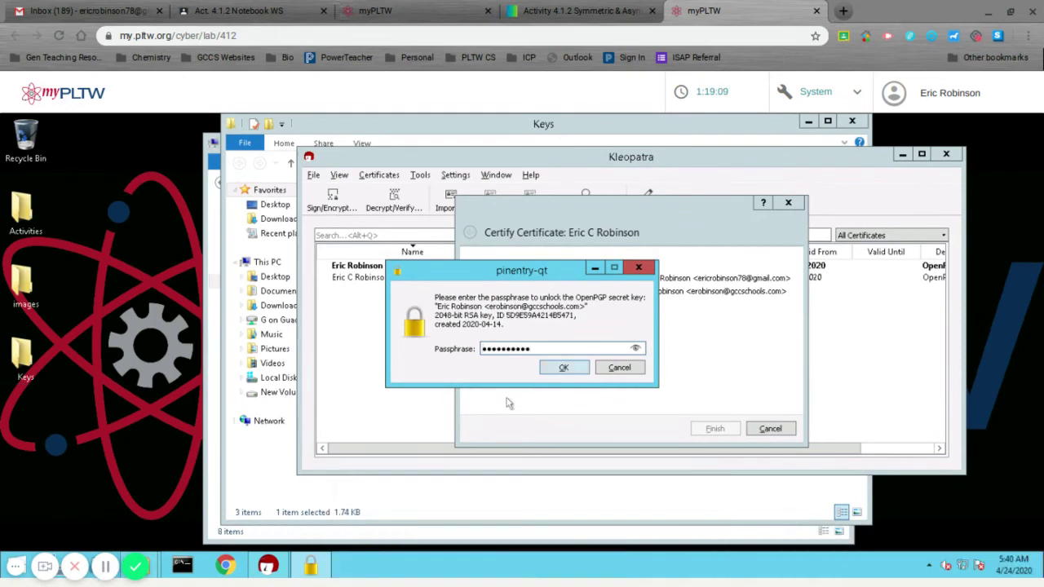
pyautogui.click(563, 369)
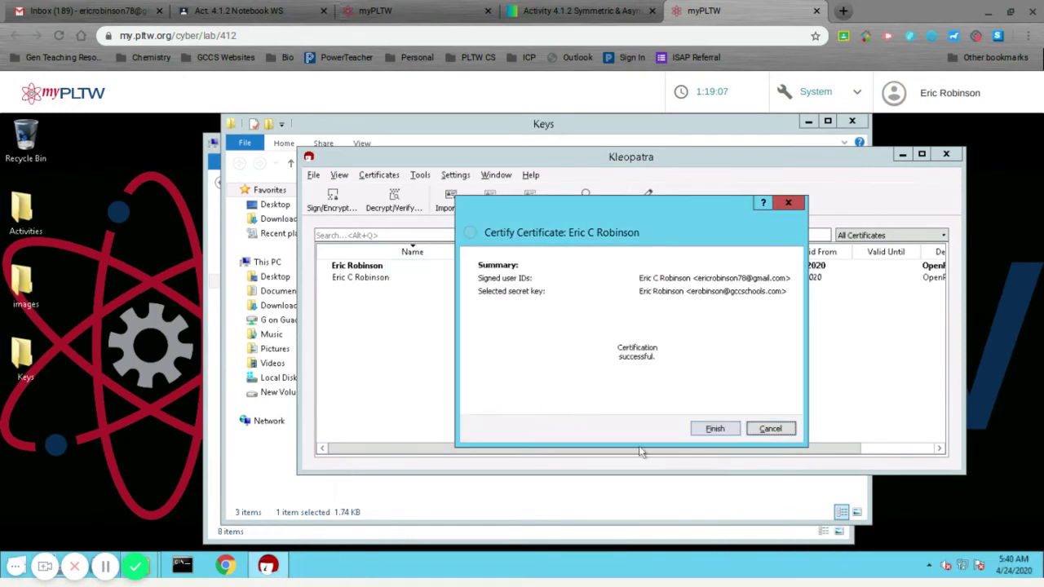
pyautogui.click(715, 428)
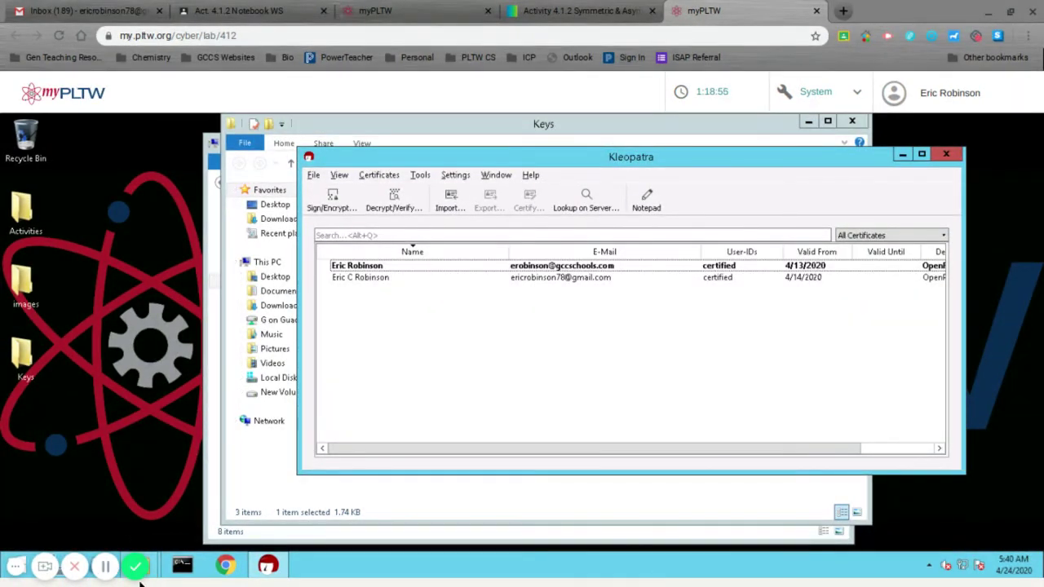
pyautogui.press('F5')
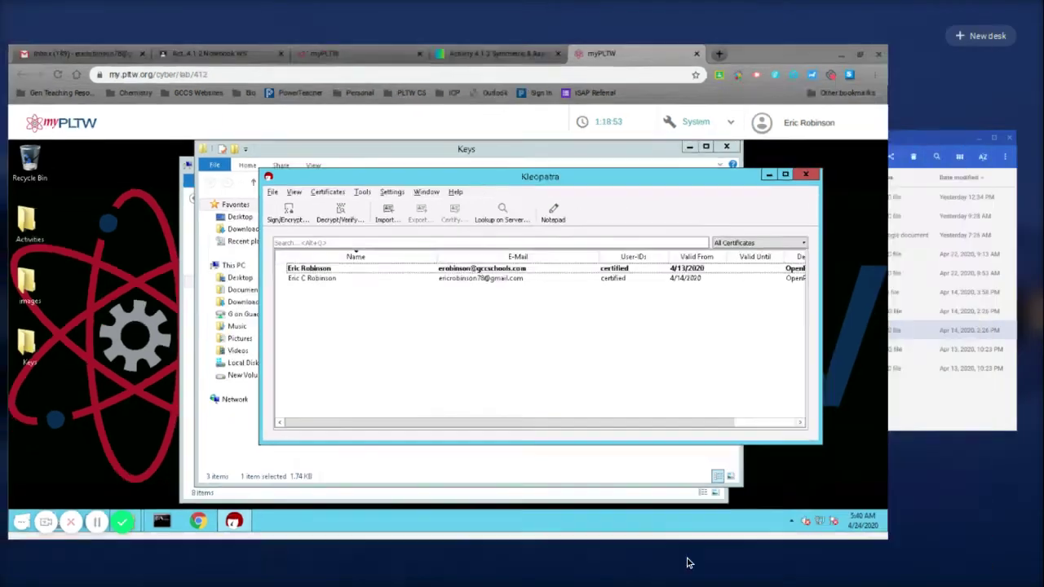
# Drag the secret message Google document from Files onto the remote desktop
pyautogui.click(723, 331)
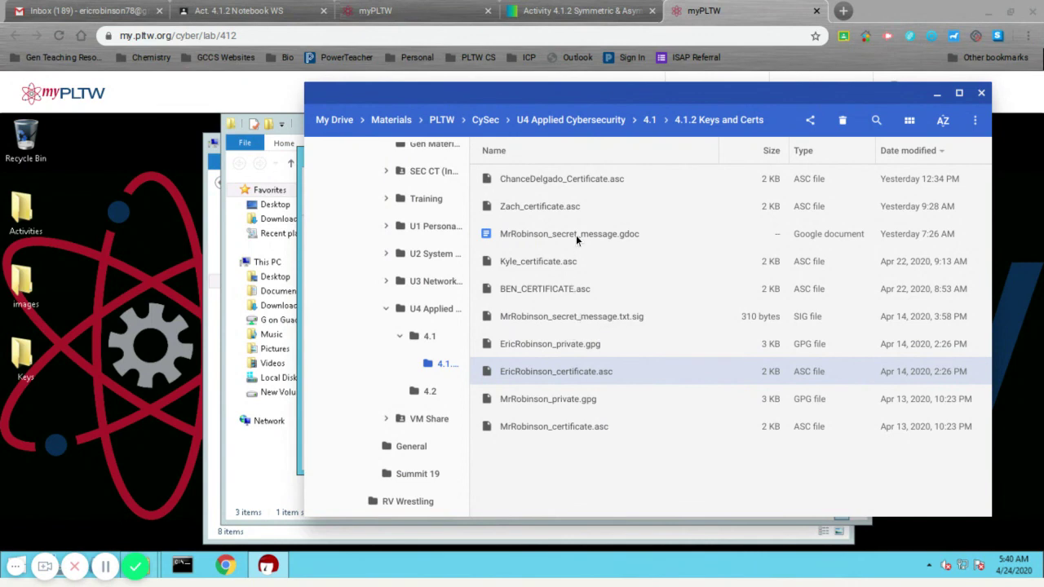
pyautogui.moveTo(575, 235); pyautogui.dragTo(343, 275)
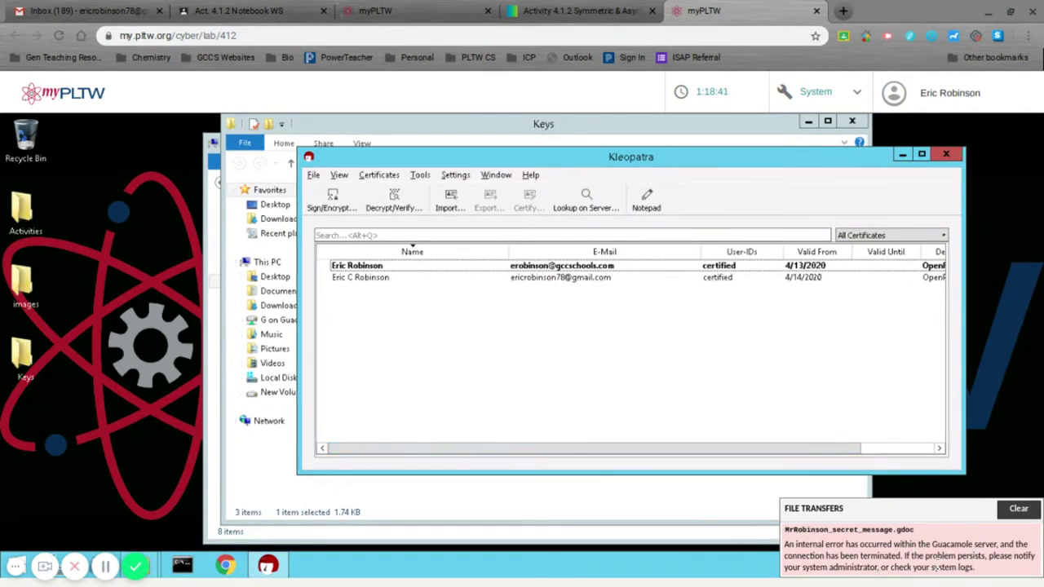
pyautogui.click(1019, 508)
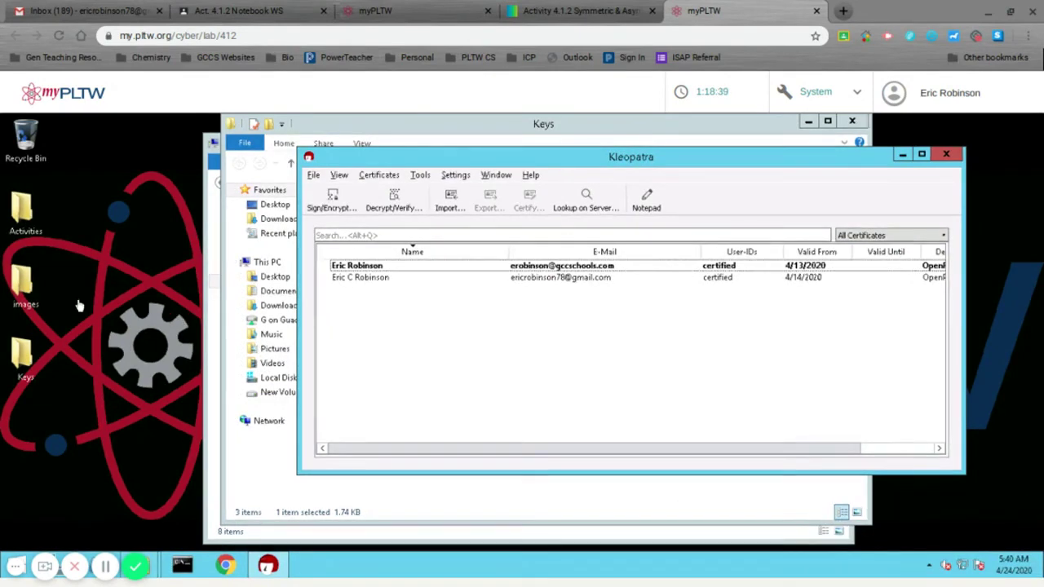